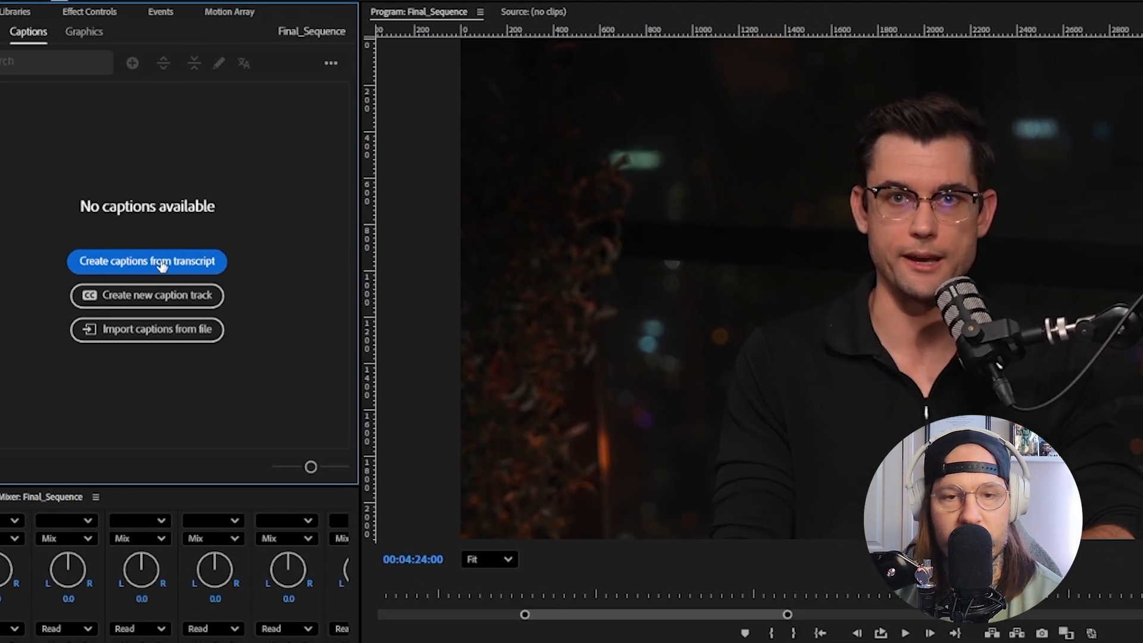
# - Create a caption track from the transcript in Subtitle format with a maximum length of 55 characters and double lines
pyautogui.click(206, 306)
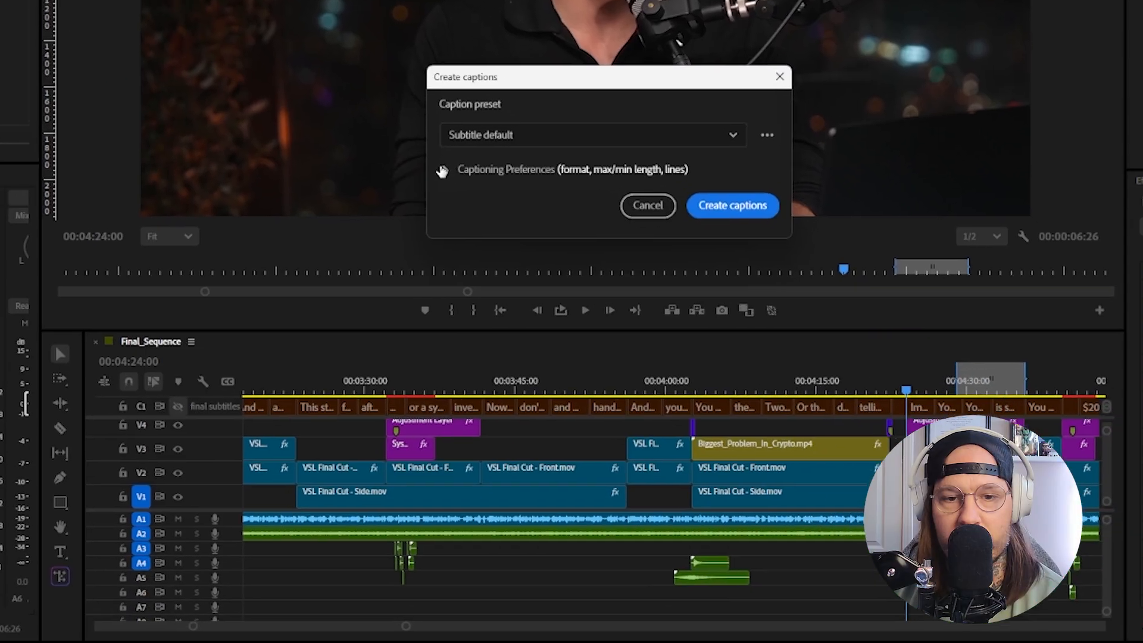
pyautogui.click(441, 171)
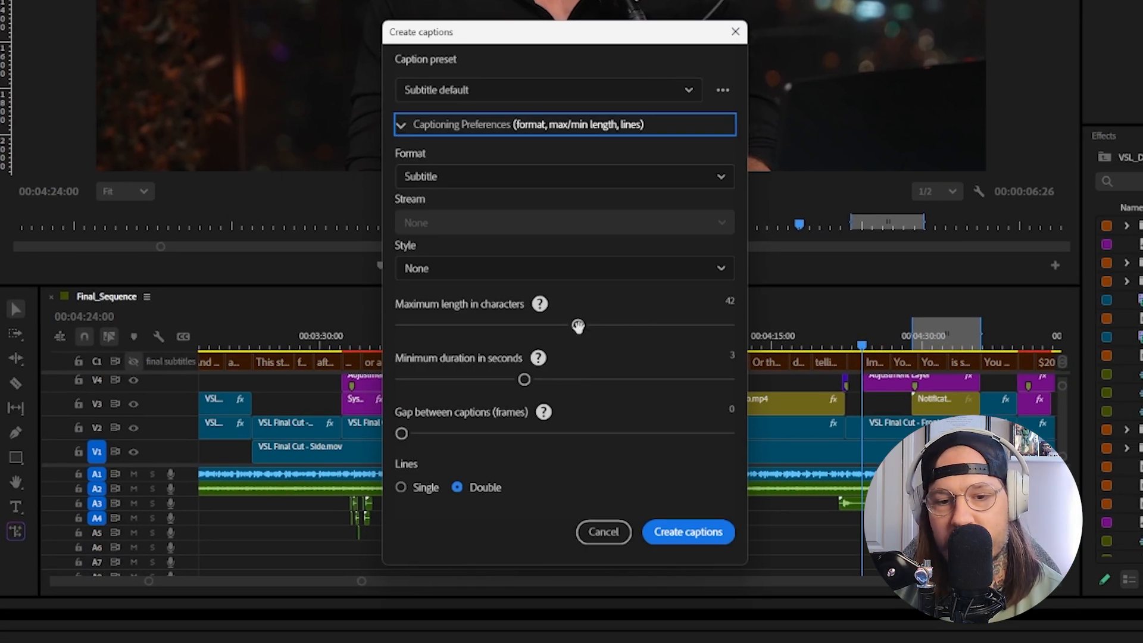
pyautogui.moveTo(577, 325); pyautogui.dragTo(607, 325)
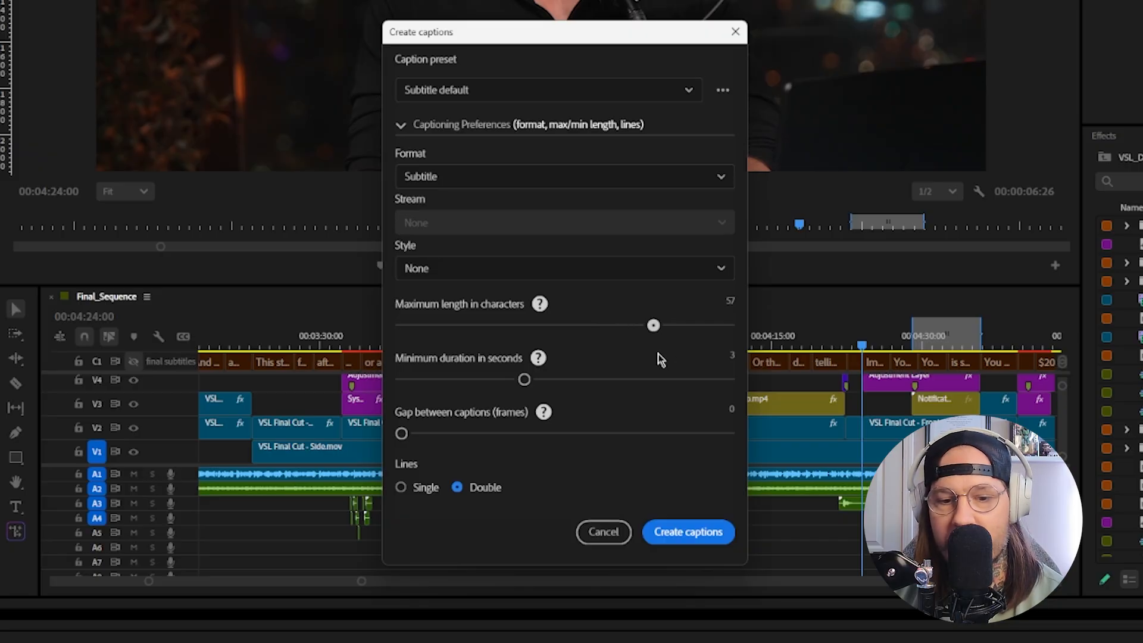
pyautogui.moveTo(661, 359); pyautogui.dragTo(649, 356)
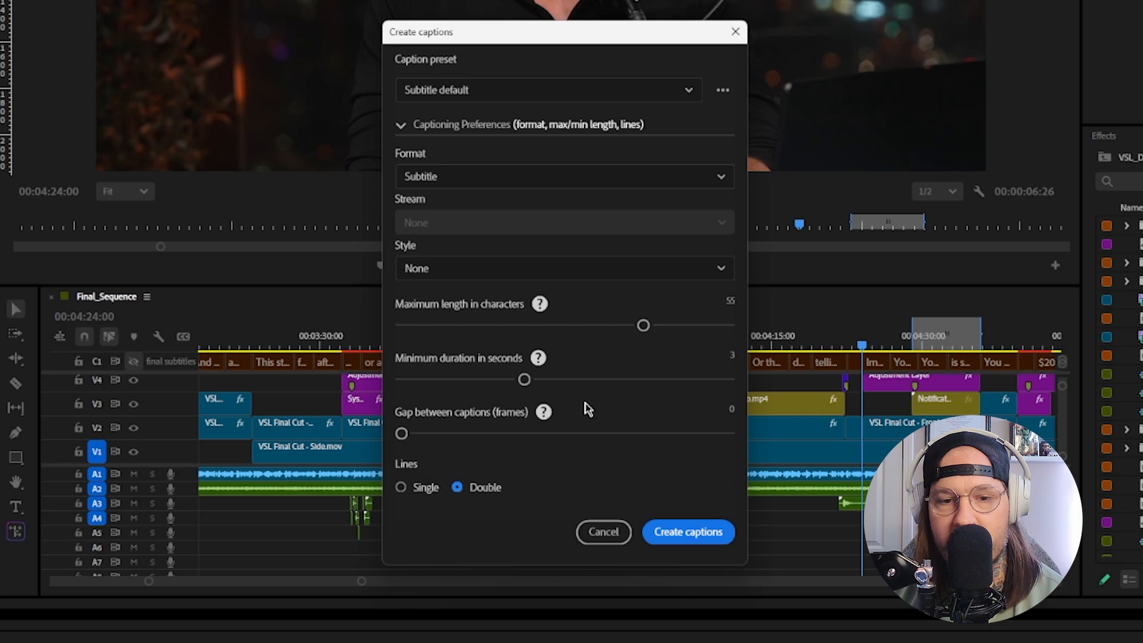
pyautogui.click(665, 534)
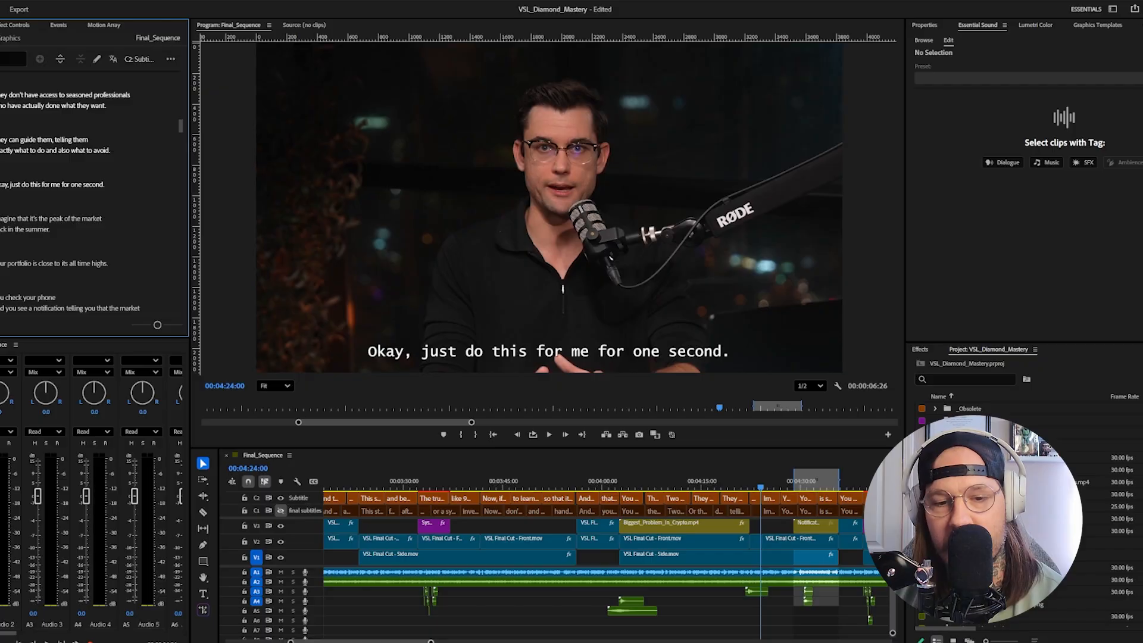
# - Select every caption on the new subtitle track and apply the saved white-text style on a dark navy background
pyautogui.moveTo(431, 641); pyautogui.dragTo(885, 633)
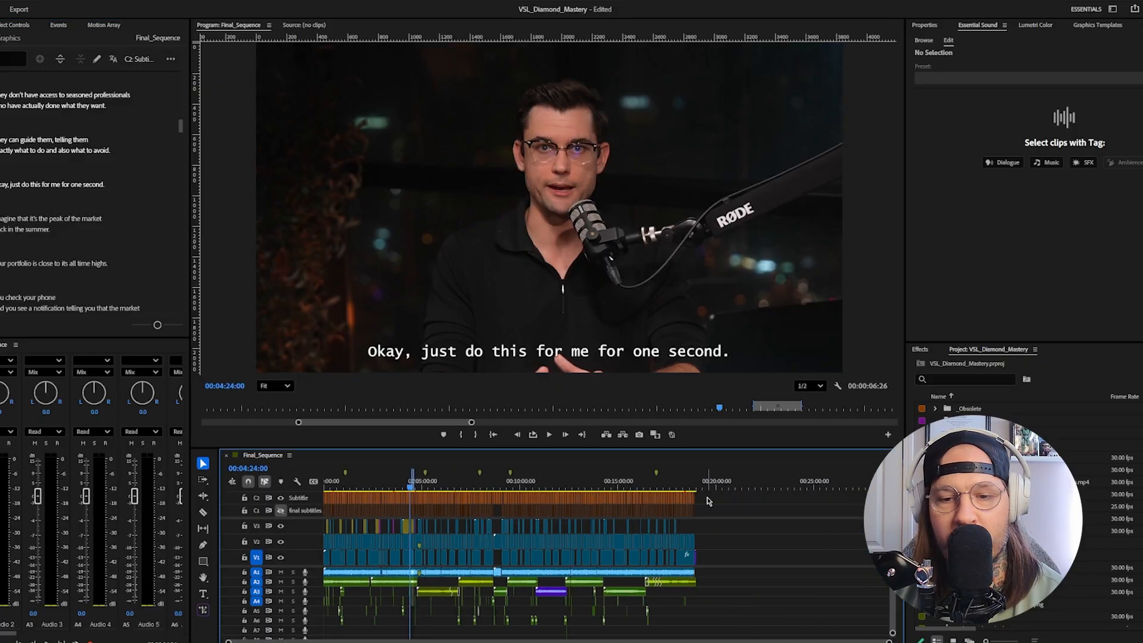
pyautogui.moveTo(736, 504); pyautogui.dragTo(325, 470)
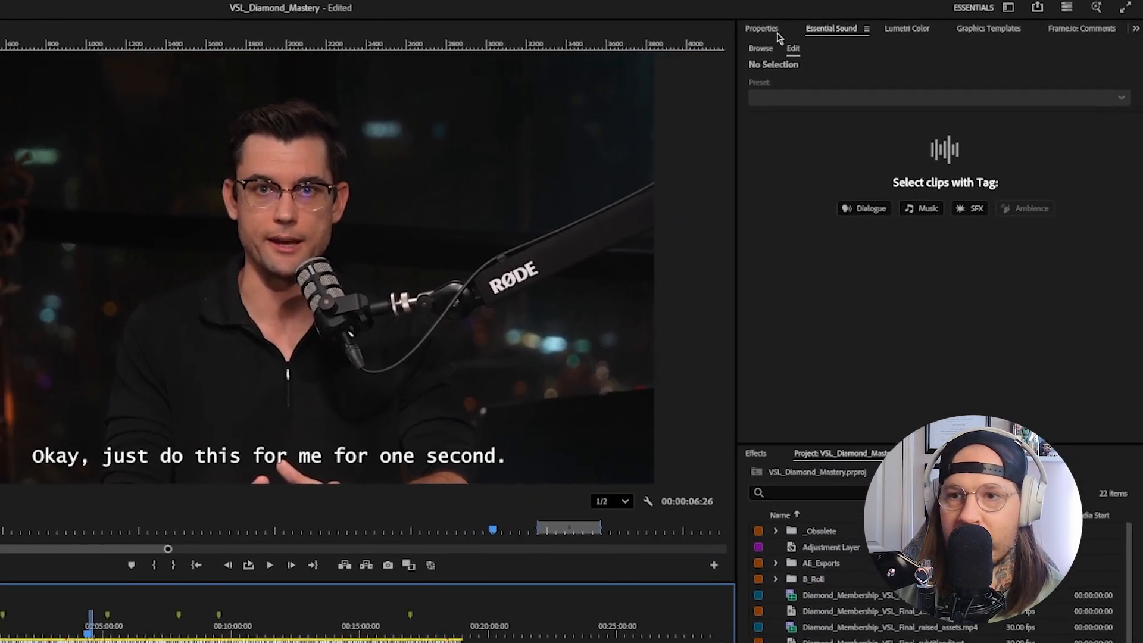
pyautogui.click(927, 26)
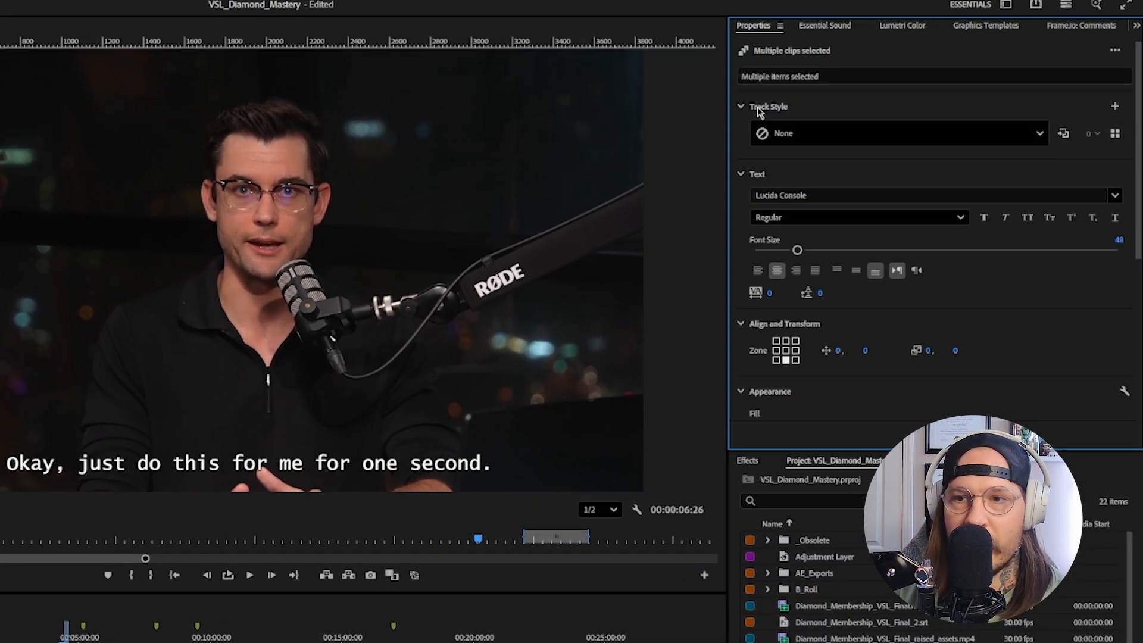
pyautogui.click(1115, 136)
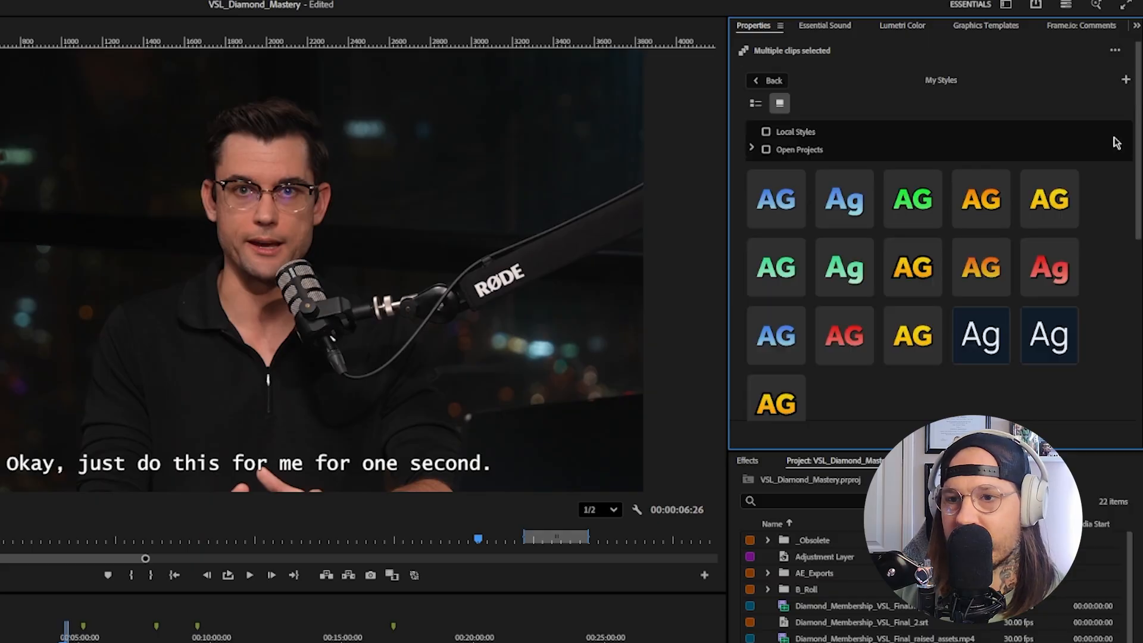
pyautogui.click(980, 344)
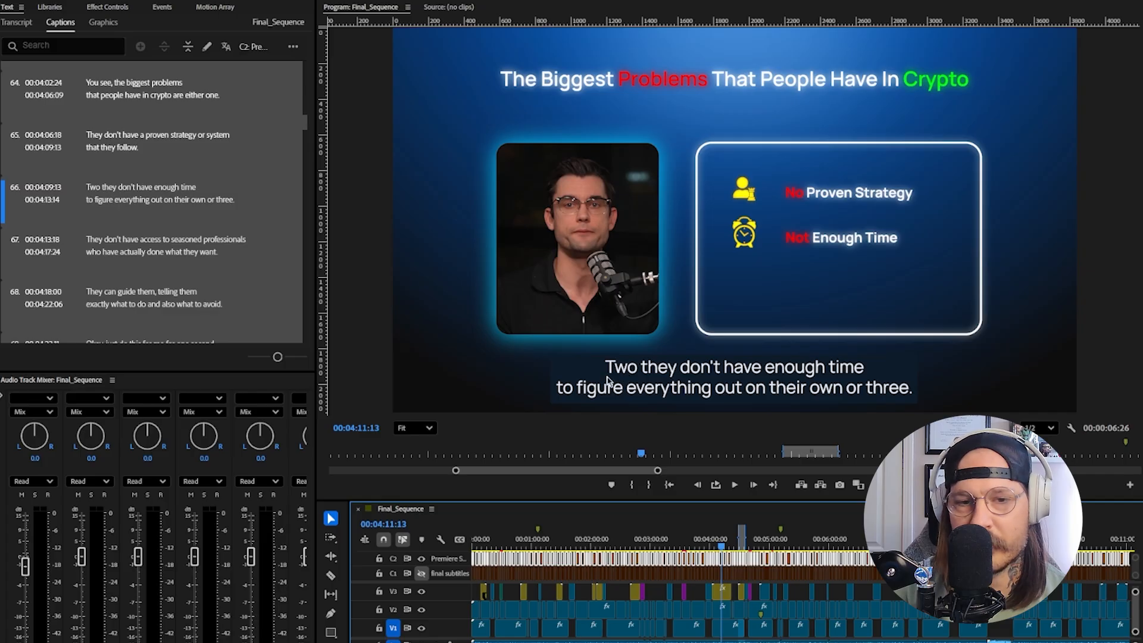
# - Compare the "Two they don't have enough time" caption with the final subtitles track by switching caption track visibility
pyautogui.click(878, 392)
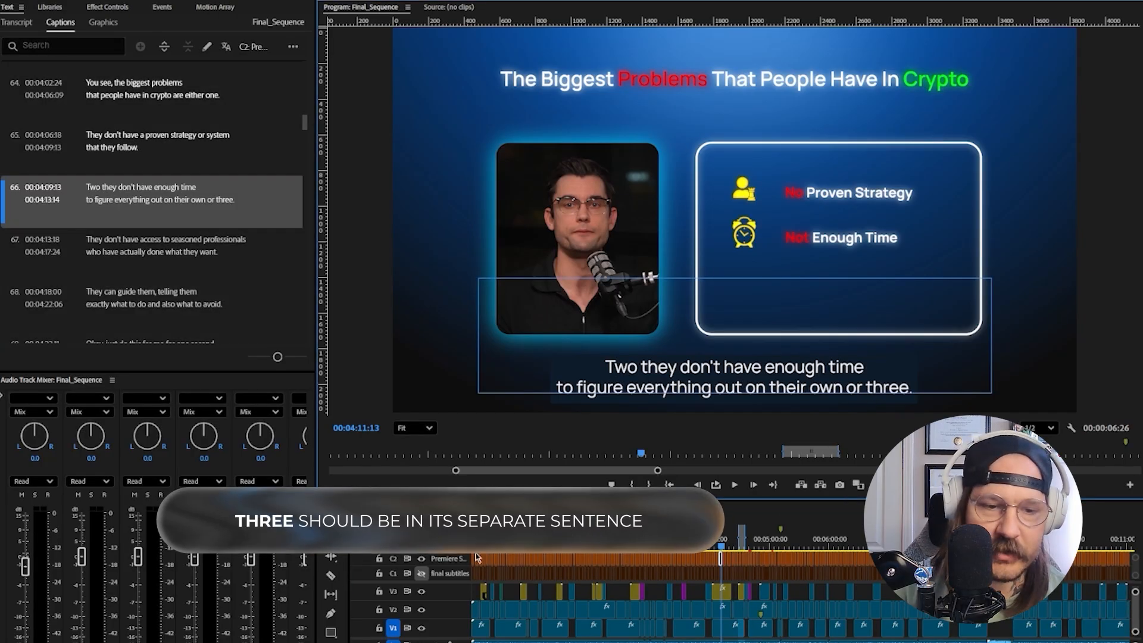
pyautogui.click(421, 573)
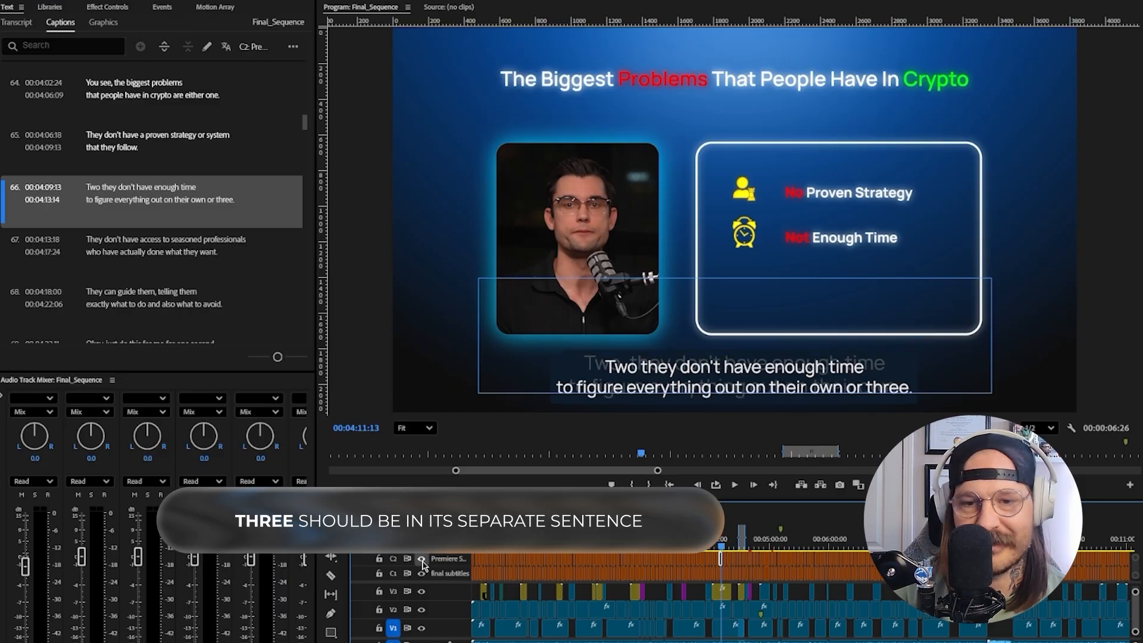
pyautogui.click(421, 559)
# - Play the sequence from about 00:02:16 to check the "Thanks to crypto" caption's text and timing against the speech
pyautogui.click(484, 541)
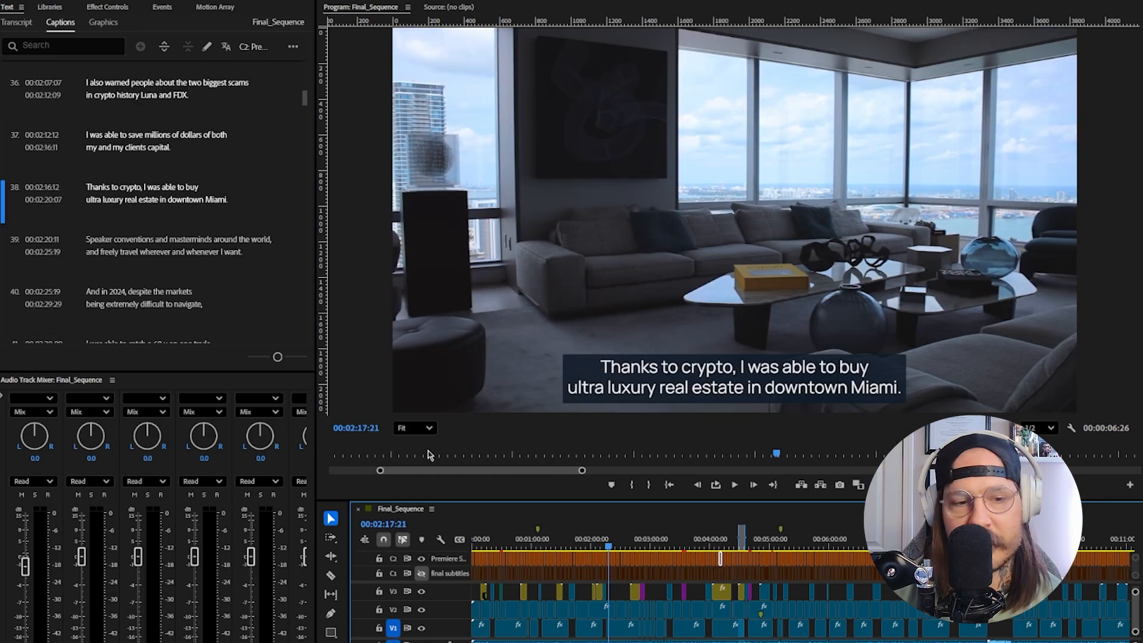
pyautogui.press('=')
pyautogui.press('=')
pyautogui.press('=')
pyautogui.press('=')
pyautogui.press('=')
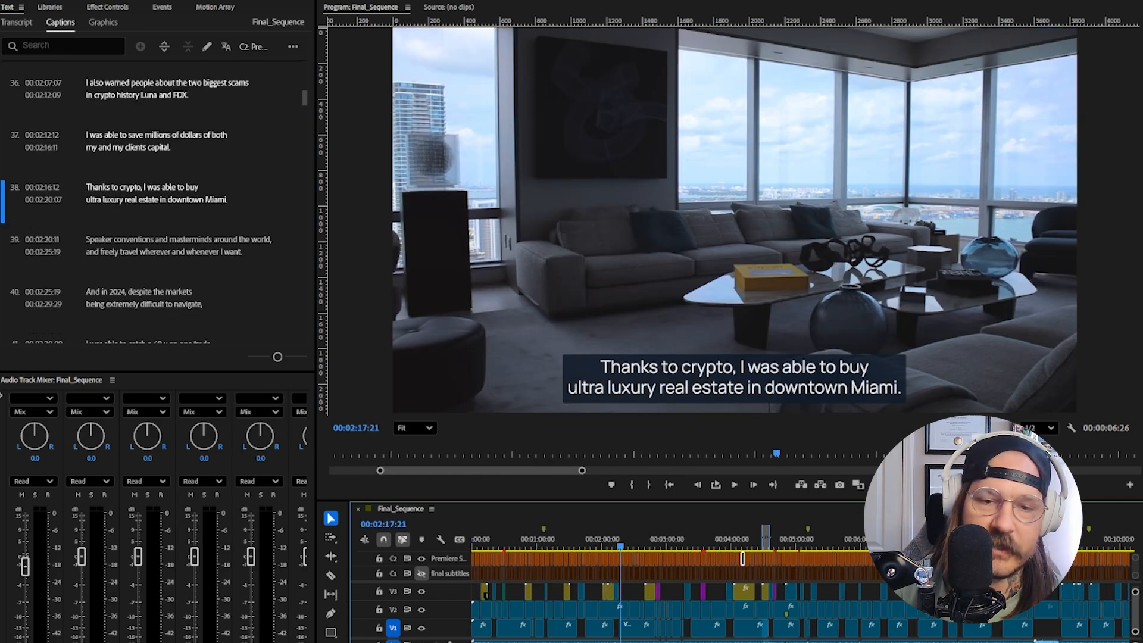
pyautogui.click(772, 544)
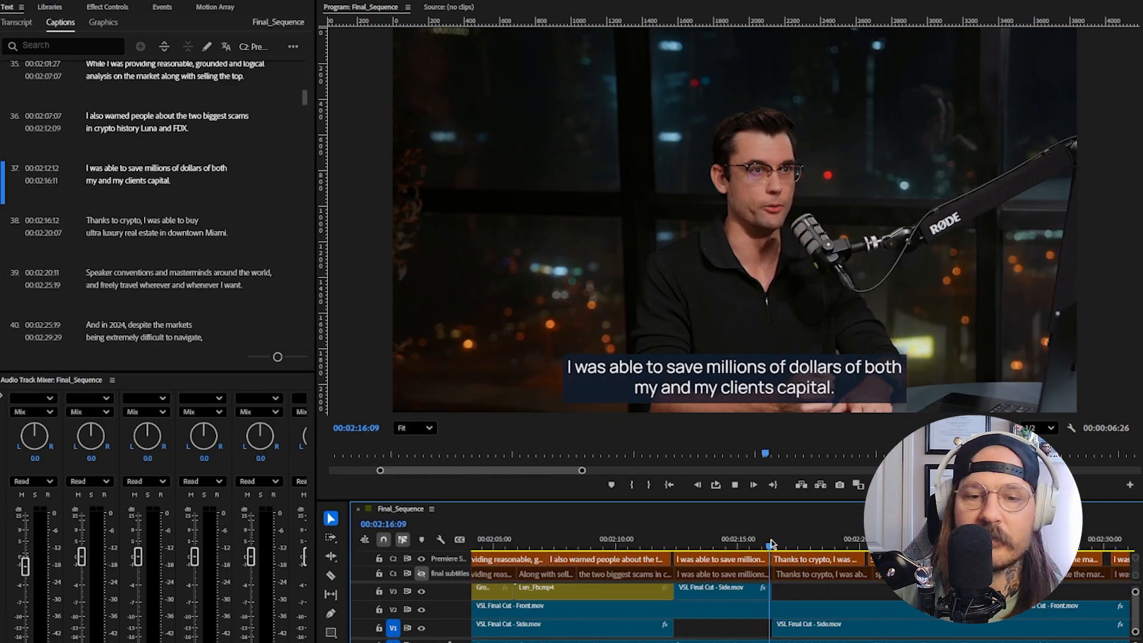
pyautogui.press('space')
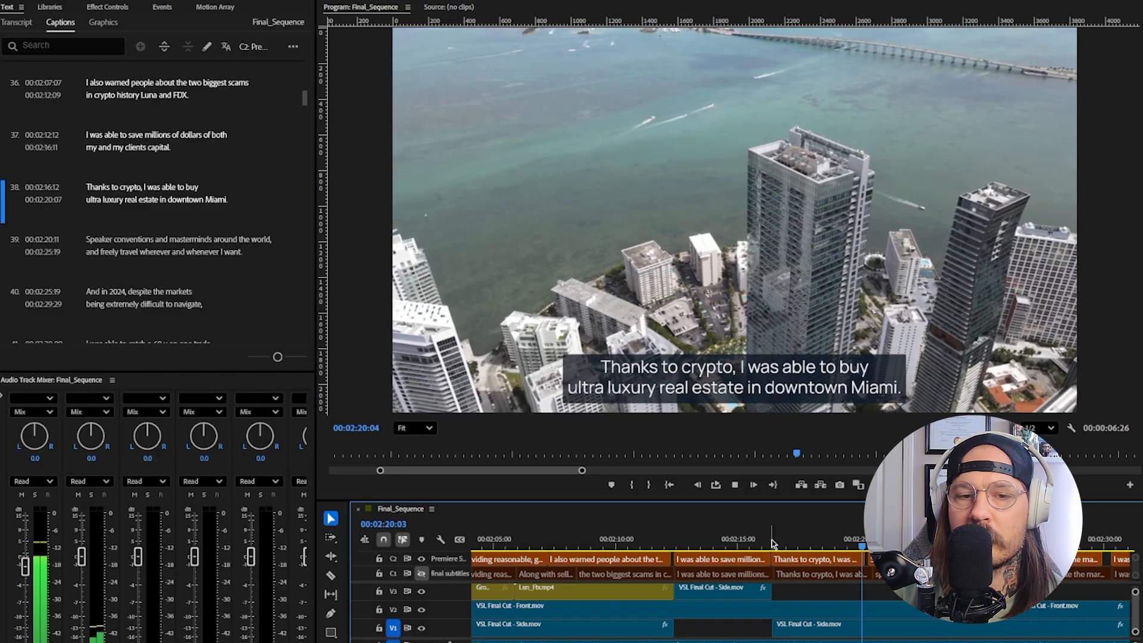
pyautogui.press('space')
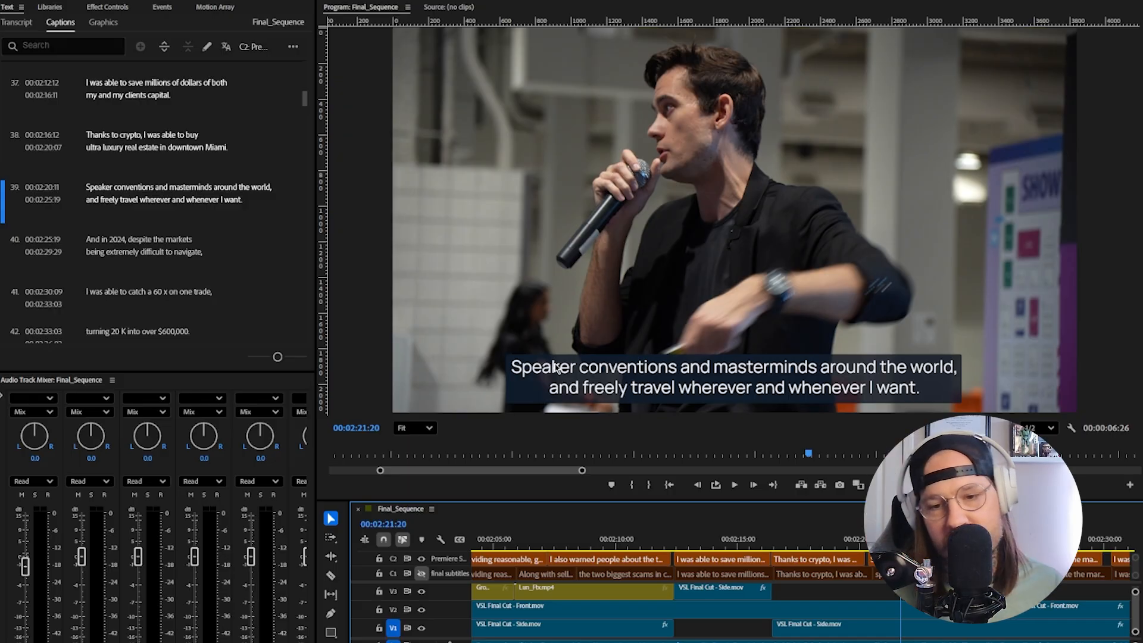
# - Replay the change from the "Thanks to crypto" caption to "Speaker conventions" and toggle the Premiere caption track's visibility
pyautogui.click(856, 540)
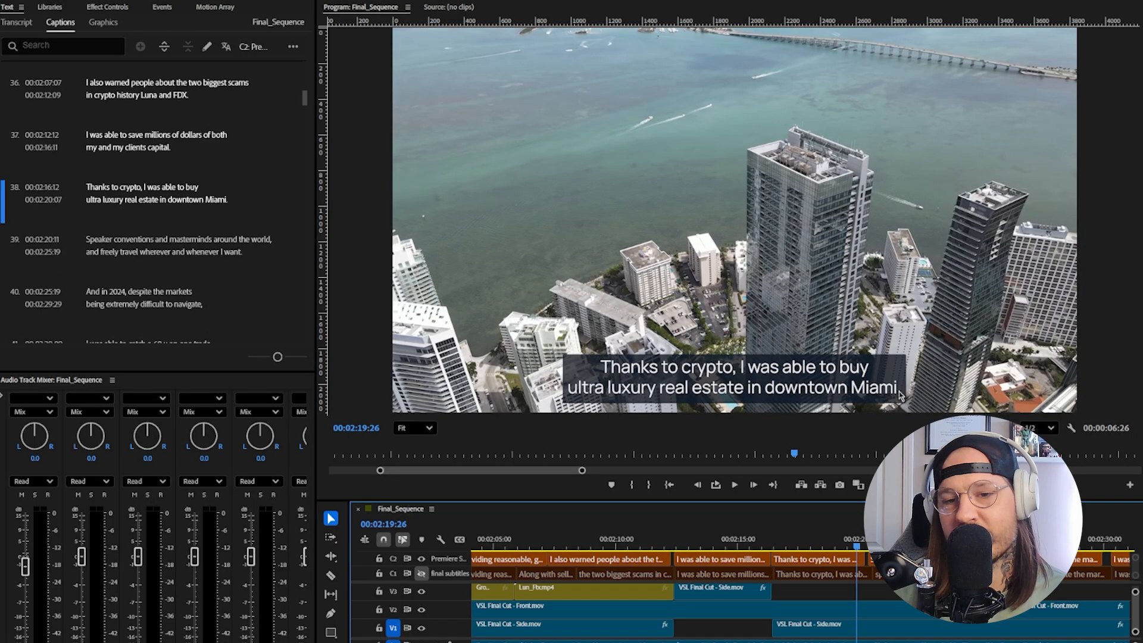
pyautogui.press('space')
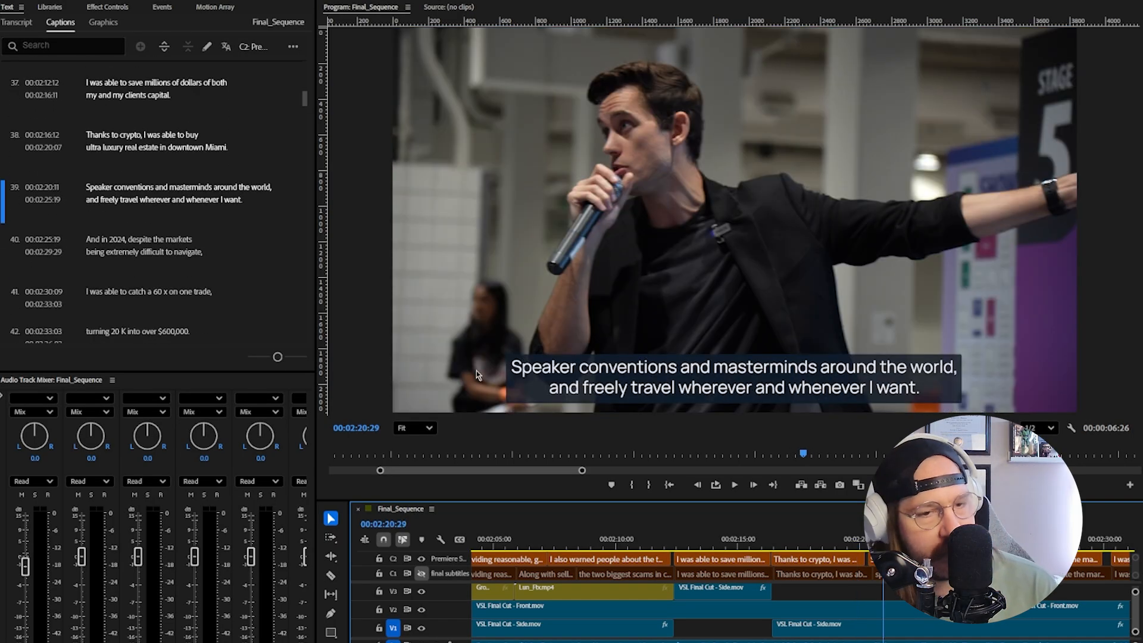
pyautogui.click(422, 560)
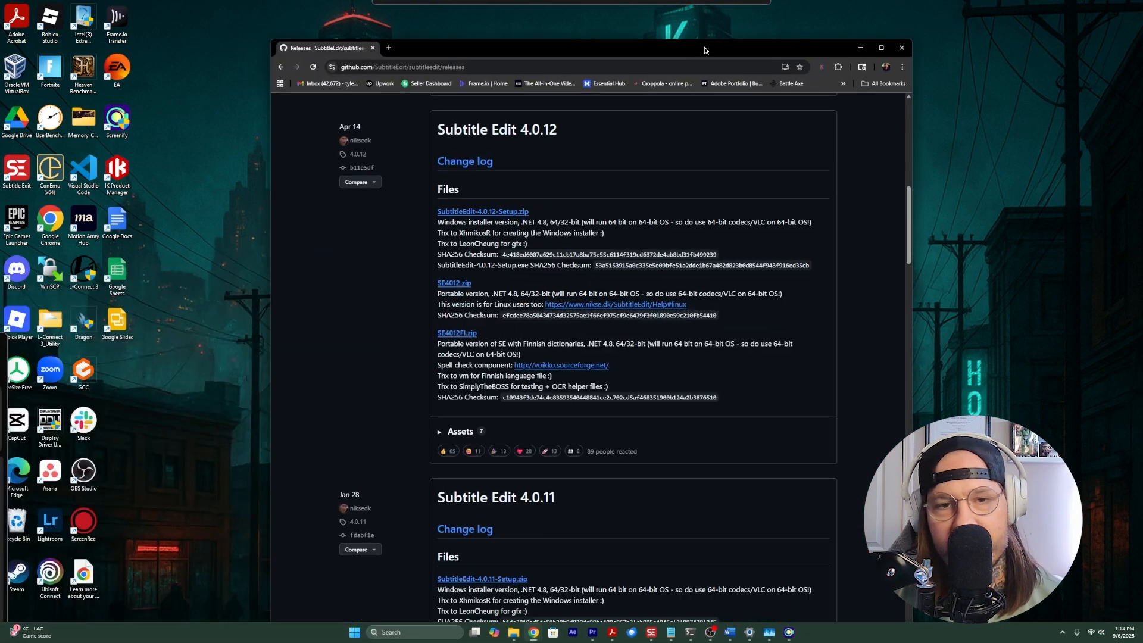
# - Examine the setup downloads for version 4.0.13 on the Subtitle Edit GitHub releases page in the maximized browser, and minimize the Downloads folder
pyautogui.moveTo(704, 50); pyautogui.dragTo(695, 53)
pyautogui.click(873, 54)
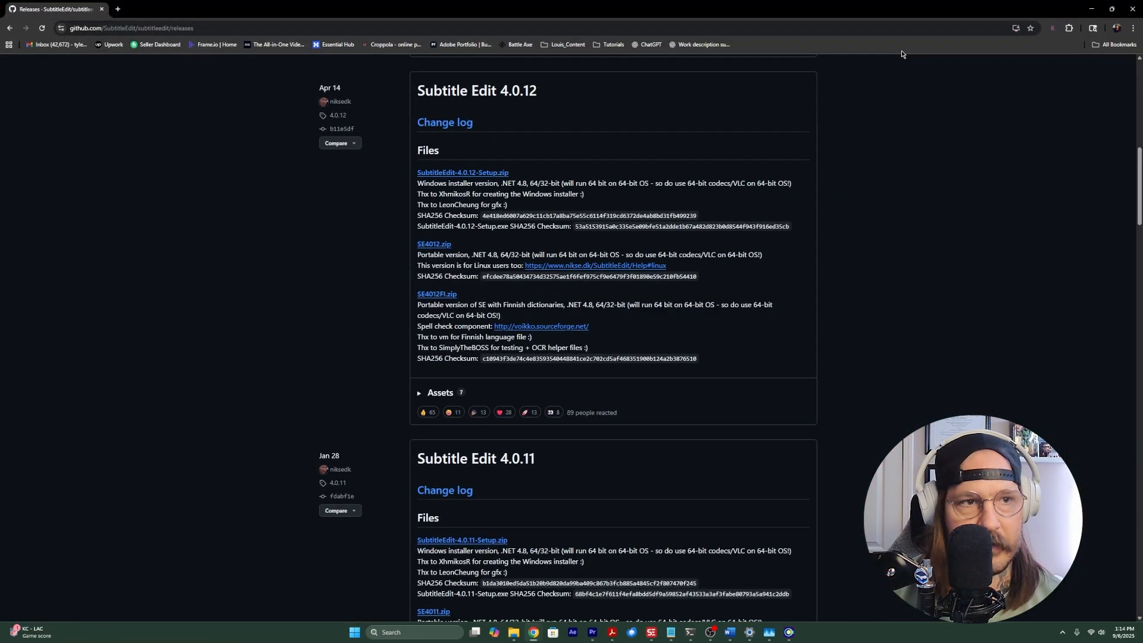
pyautogui.click(210, 29)
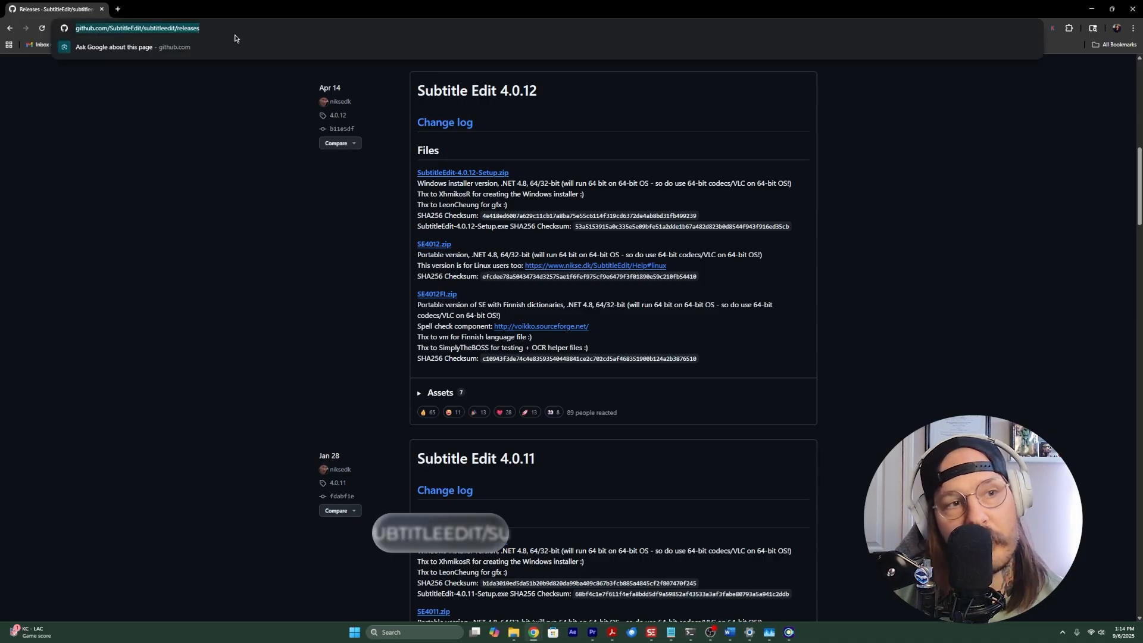
pyautogui.click(894, 248)
pyautogui.scroll(3, 1067, 357)
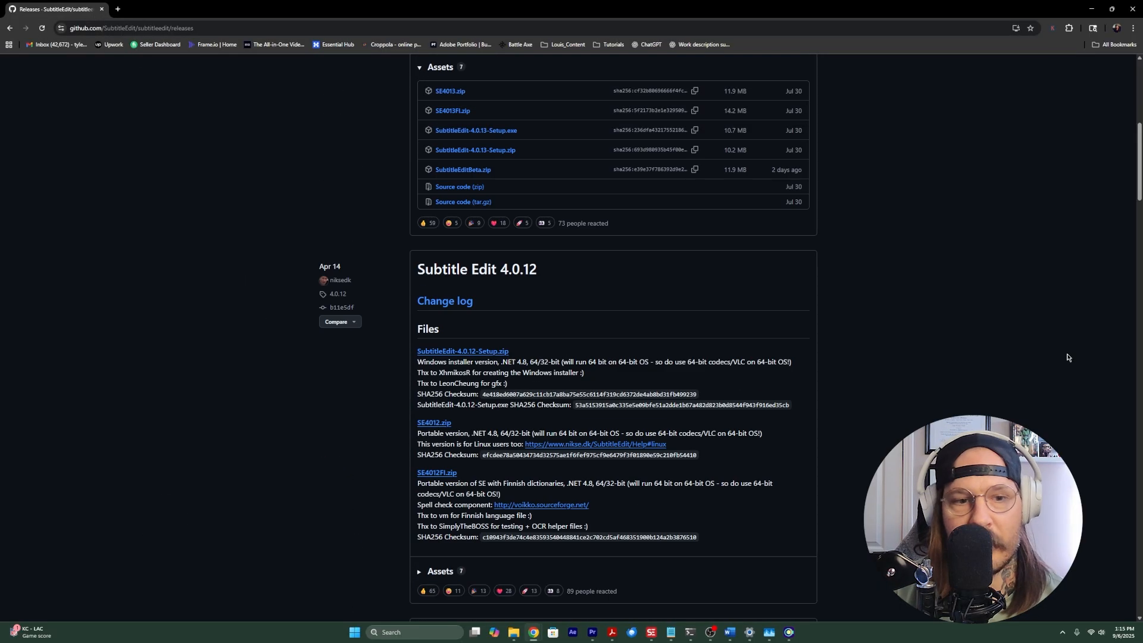
pyautogui.scroll(7, 978, 357)
pyautogui.scroll(-4, 977, 358)
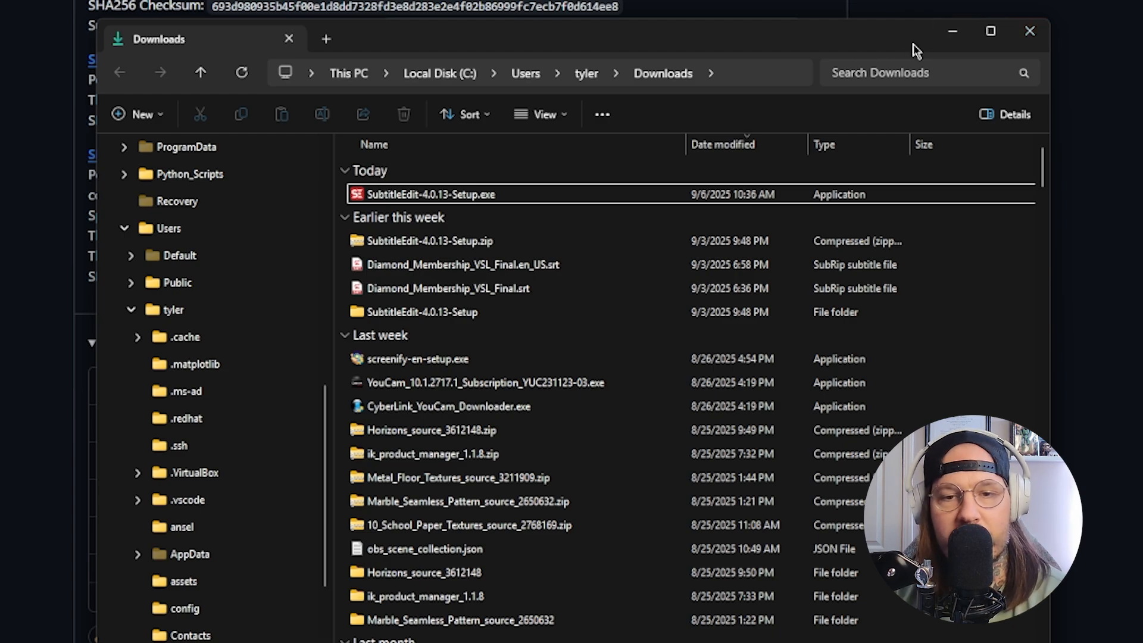
pyautogui.click(955, 34)
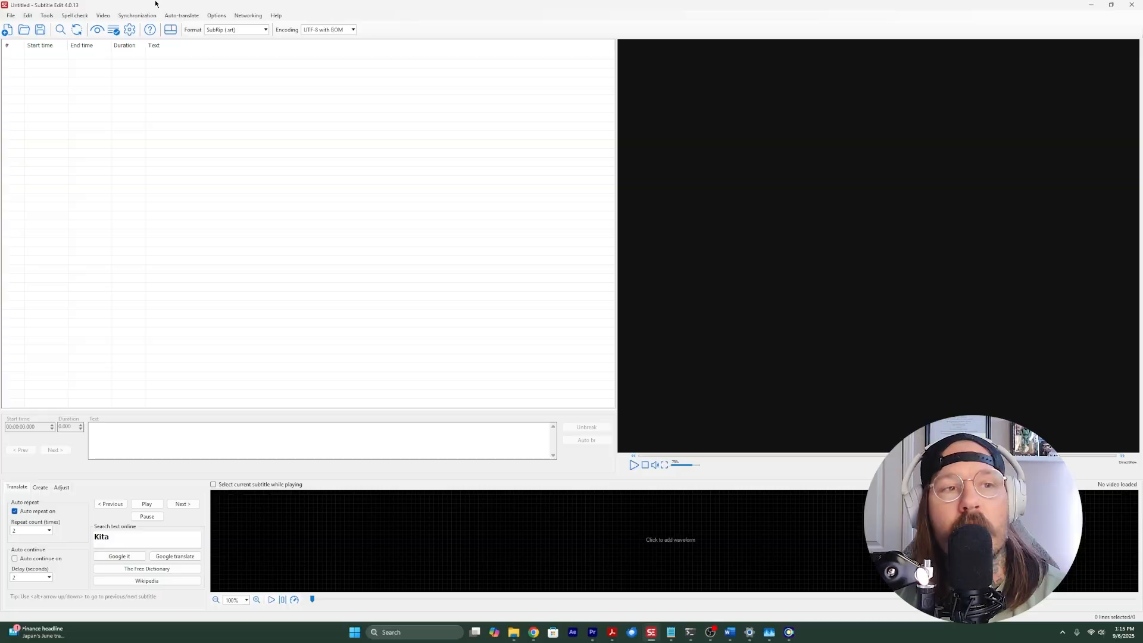
# - Switch to Subtitle Edit and open the video file Diamond_Membership_VSL_Final_raised_assets.mp4
pyautogui.click(107, 14)
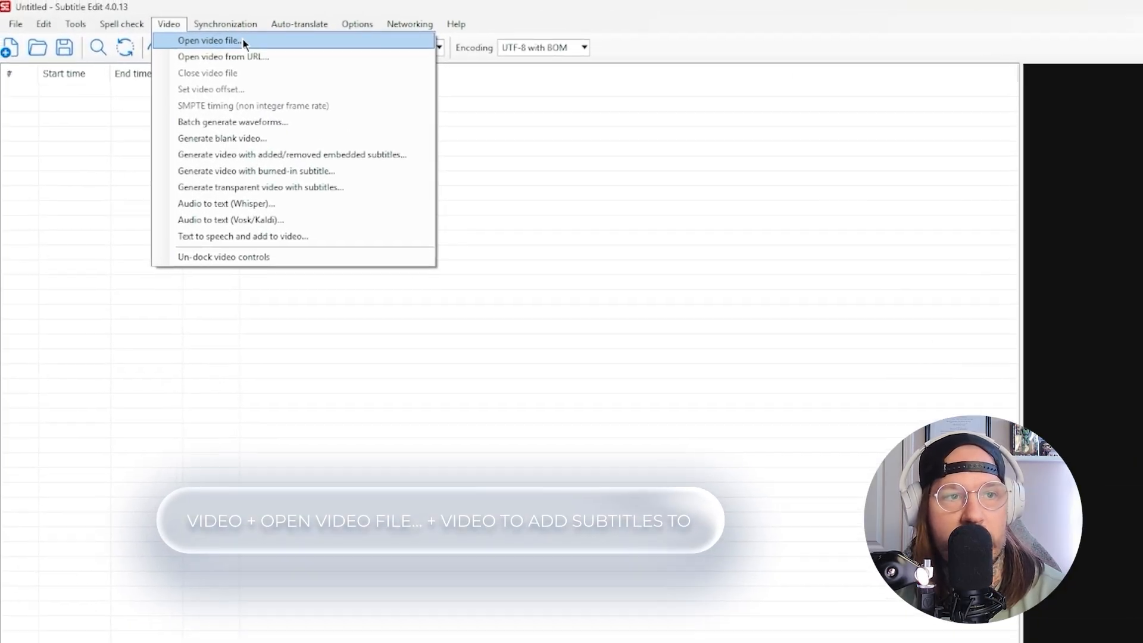
pyautogui.click(166, 27)
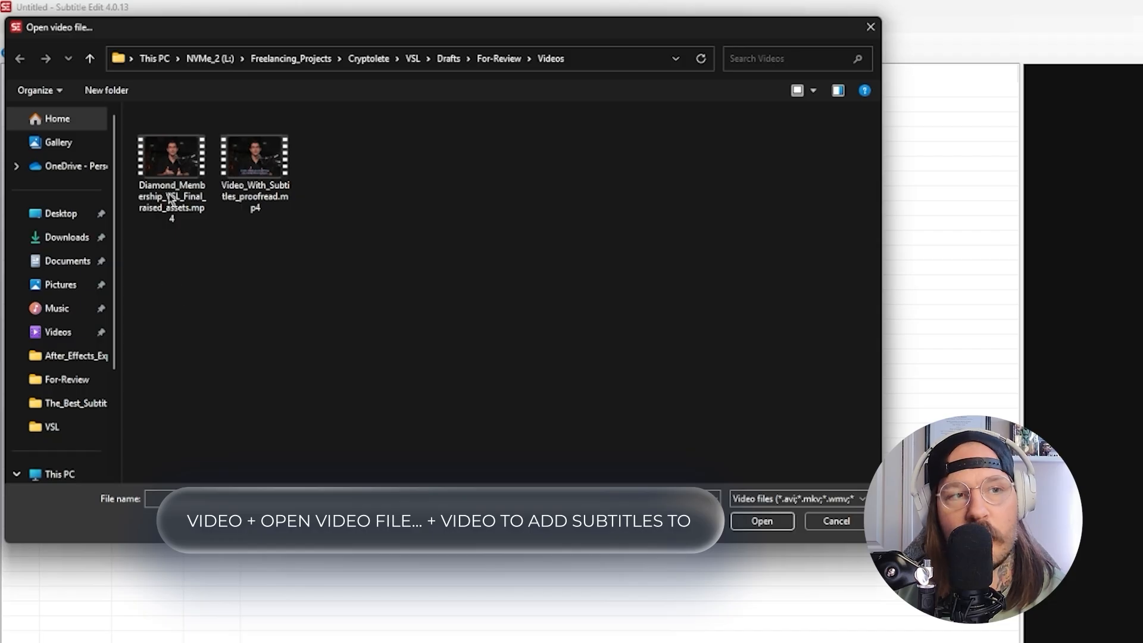
pyautogui.click(171, 198)
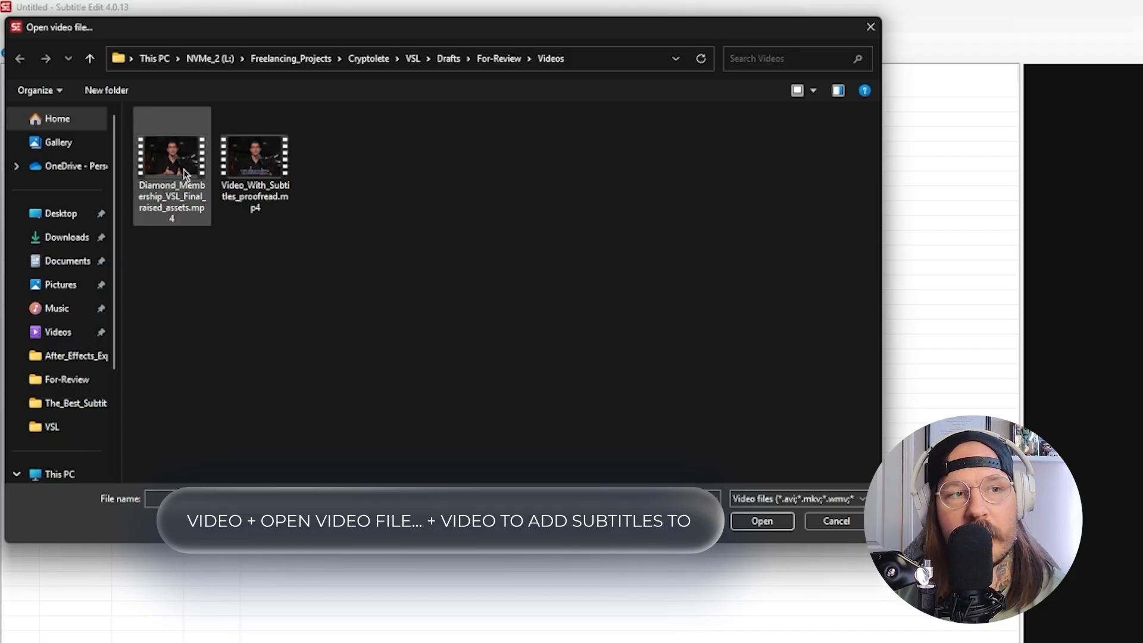
pyautogui.click(770, 523)
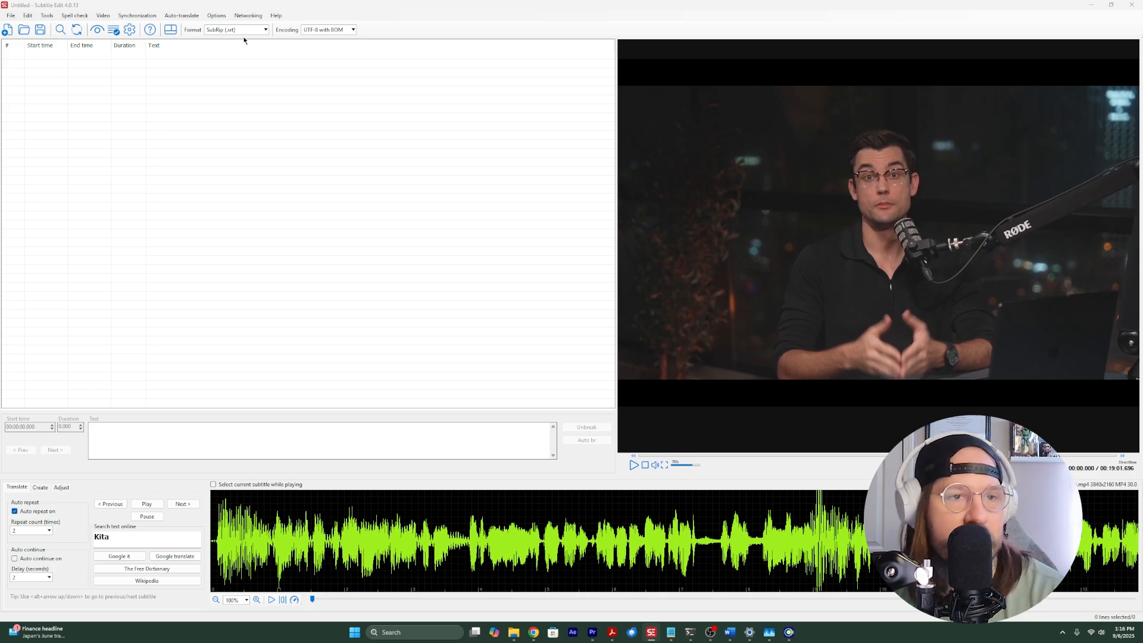
# - Open Whisper audio to text for the video, keeping the medium.en (1.5 GB) model and the Purfview's Faster-Whisper-XXL engine
pyautogui.click(104, 16)
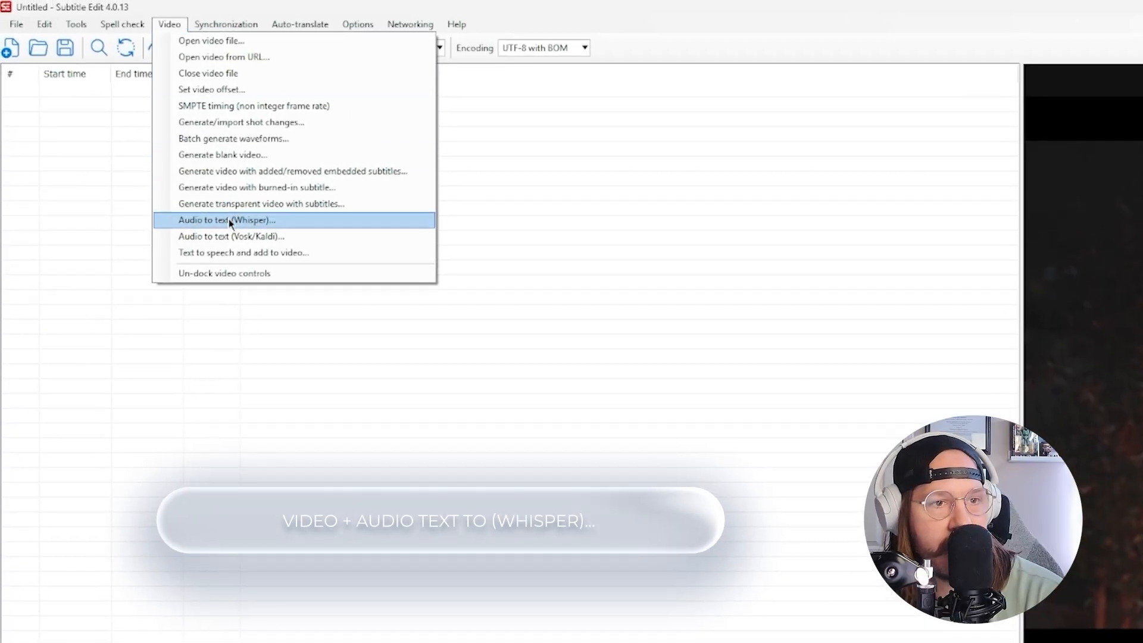
pyautogui.click(235, 223)
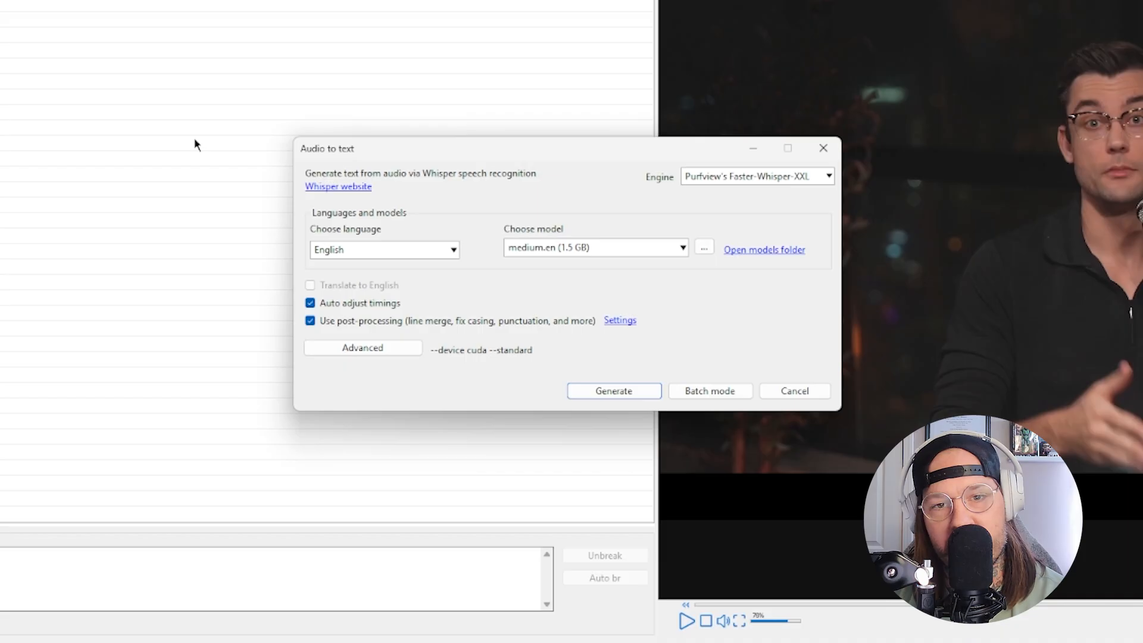
pyautogui.click(682, 246)
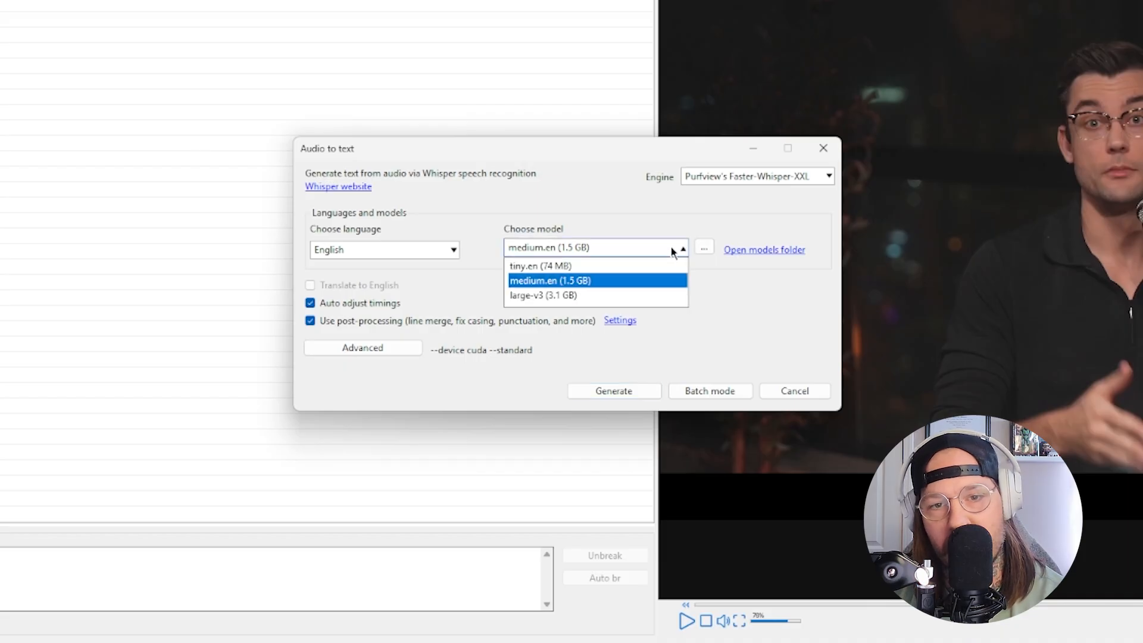
pyautogui.click(687, 251)
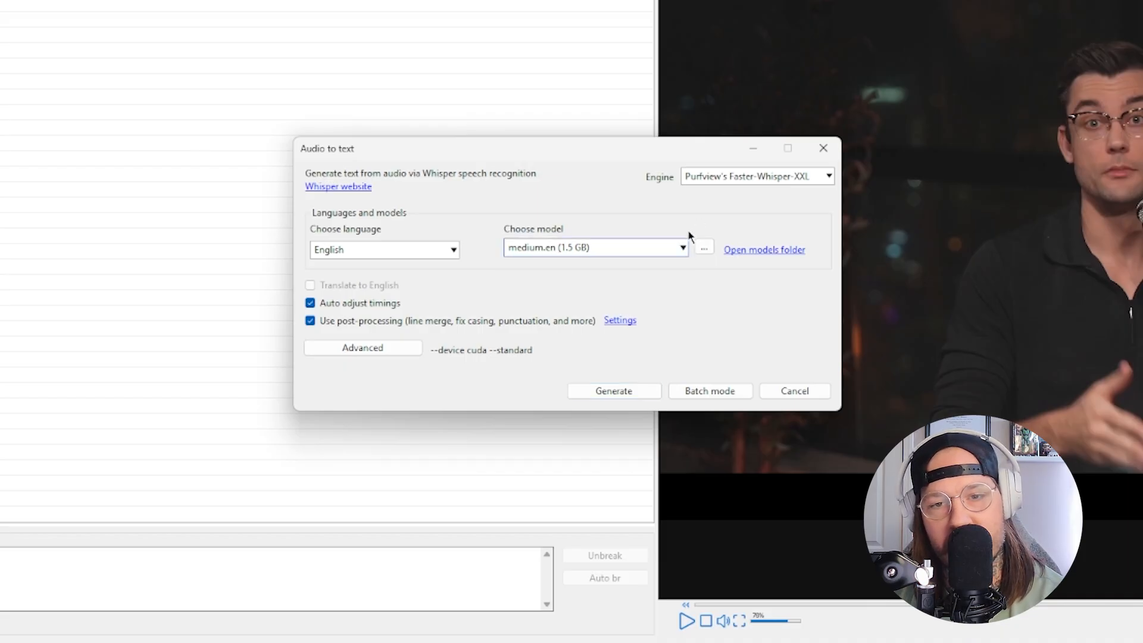
pyautogui.click(828, 177)
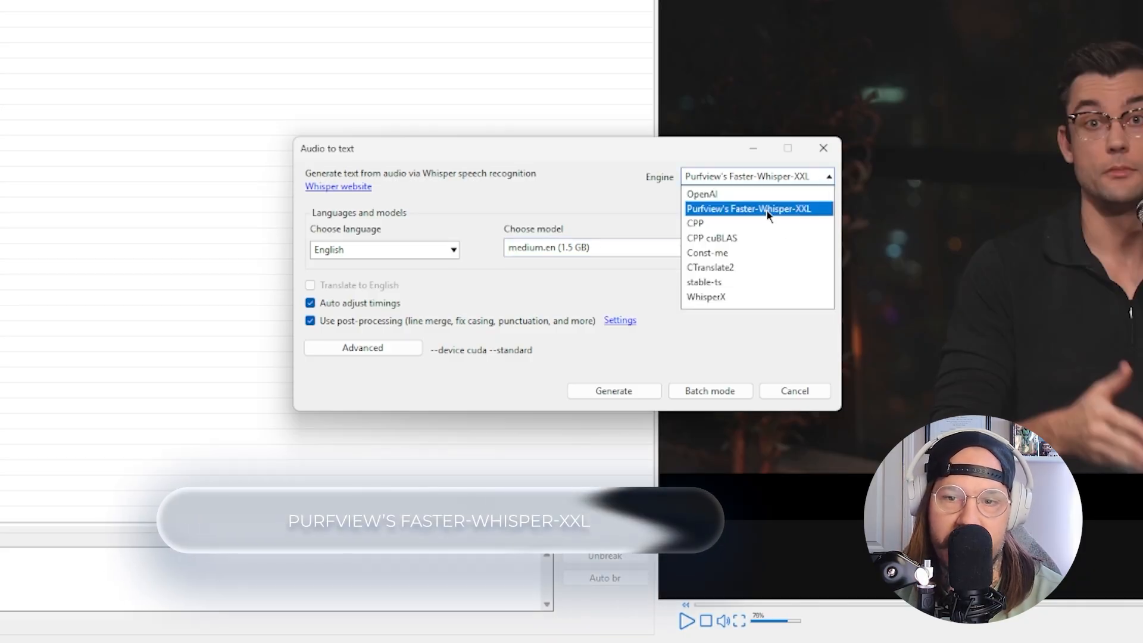
pyautogui.click(767, 211)
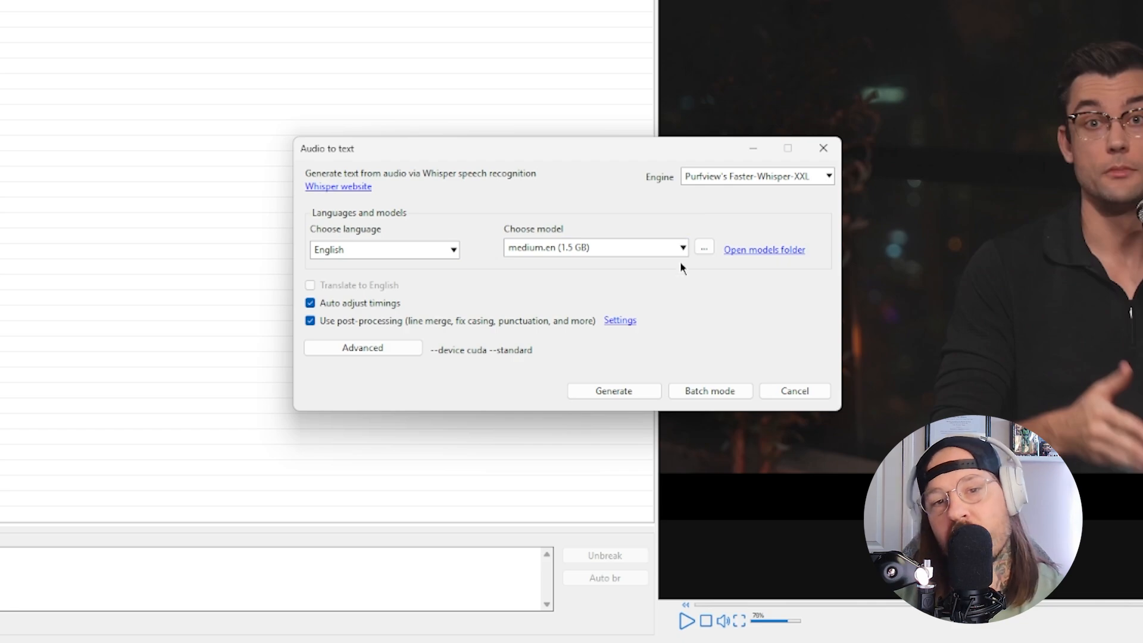
# - Download the medium.en (1.5 GB) Whisper model and keep it as the transcription model
pyautogui.click(704, 247)
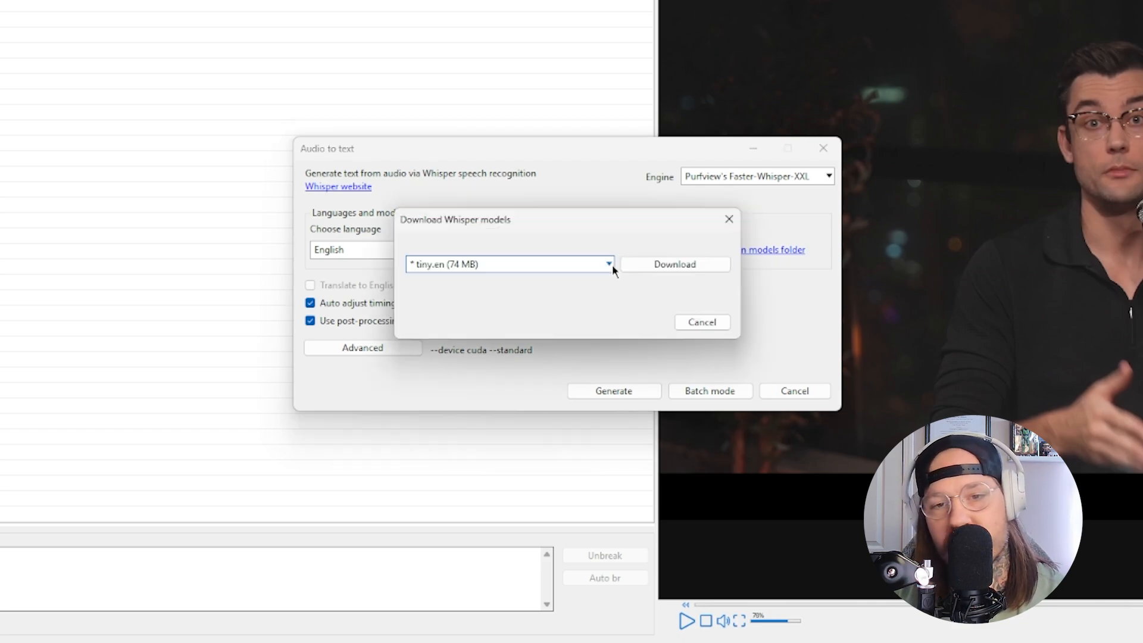
pyautogui.click(608, 264)
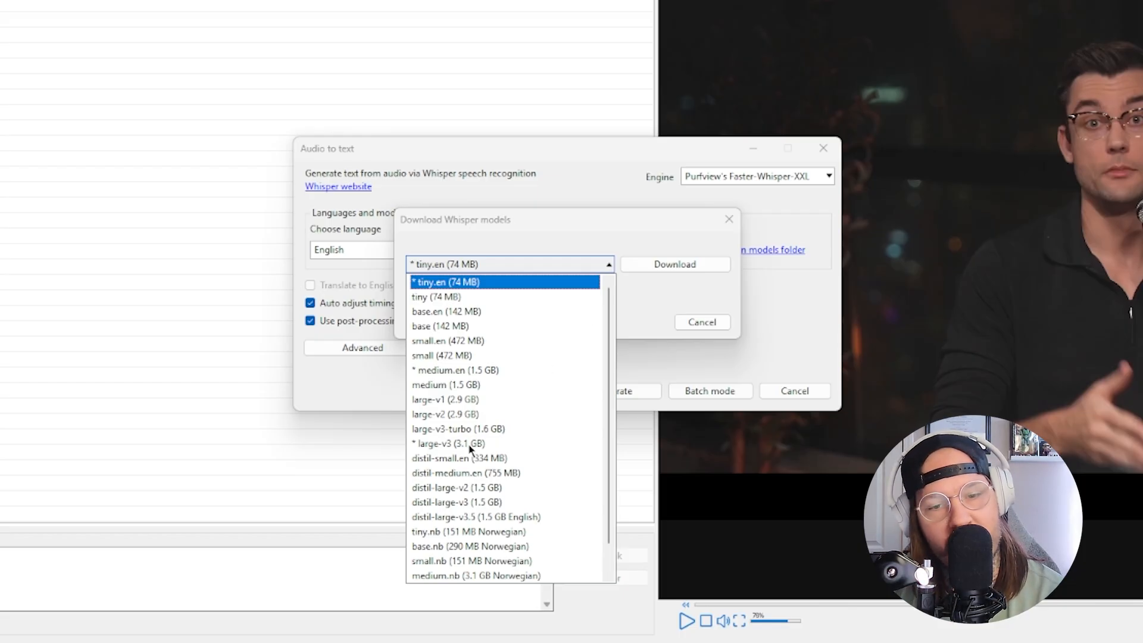
pyautogui.click(469, 371)
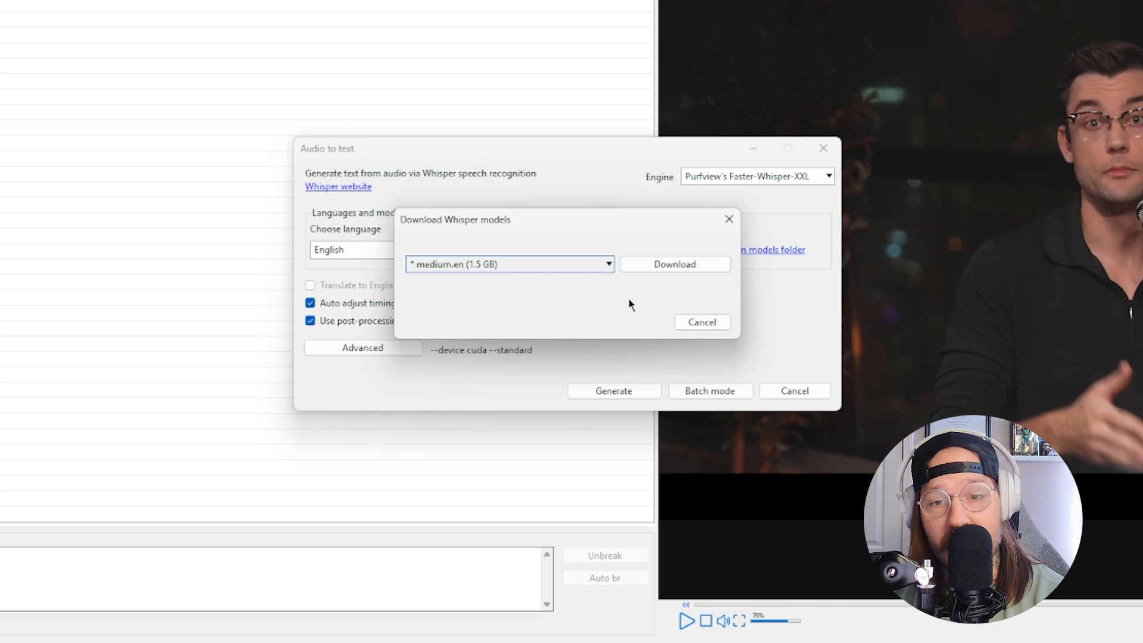
pyautogui.click(662, 265)
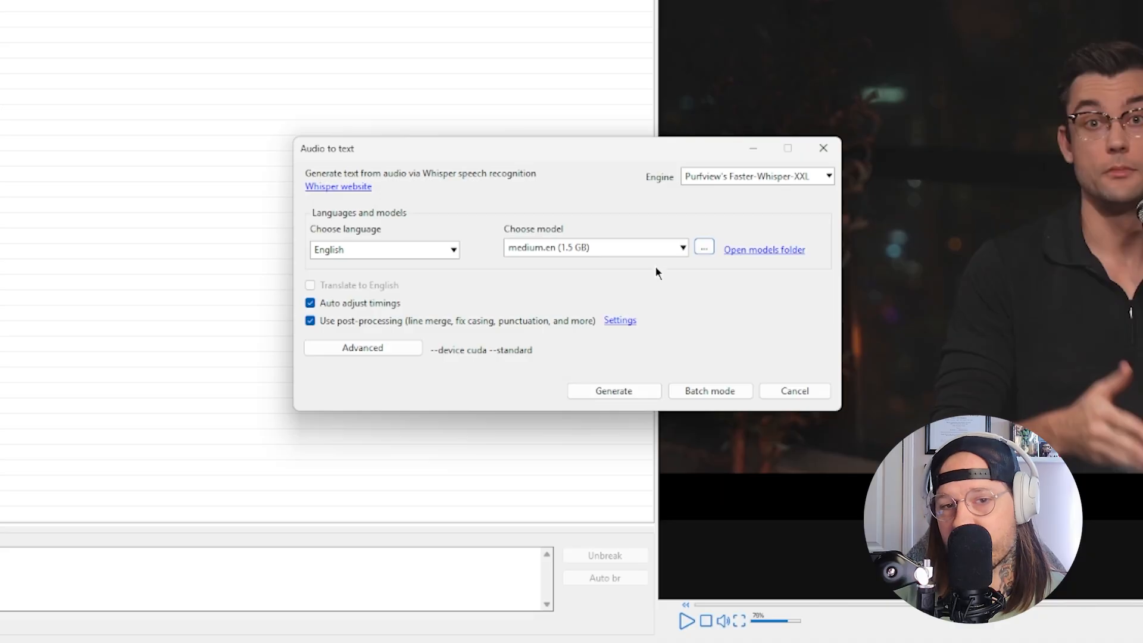
pyautogui.click(683, 248)
pyautogui.click(682, 248)
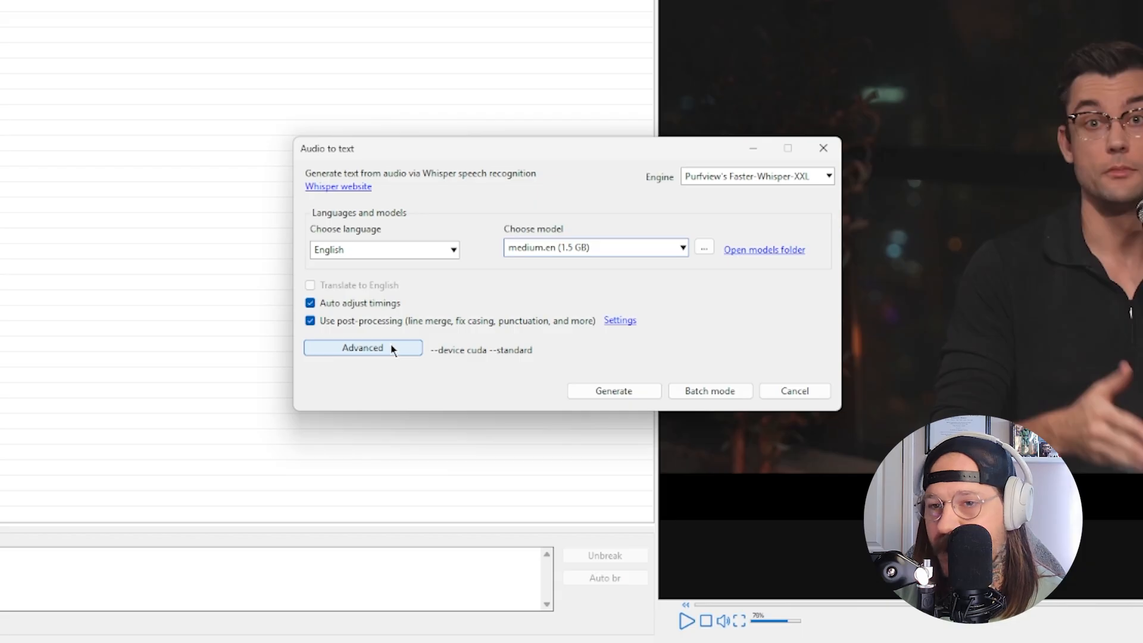
# - Open the advanced Whisper settings and enter "--device cuda --standard" as the extra command-line parameters
pyautogui.click(362, 348)
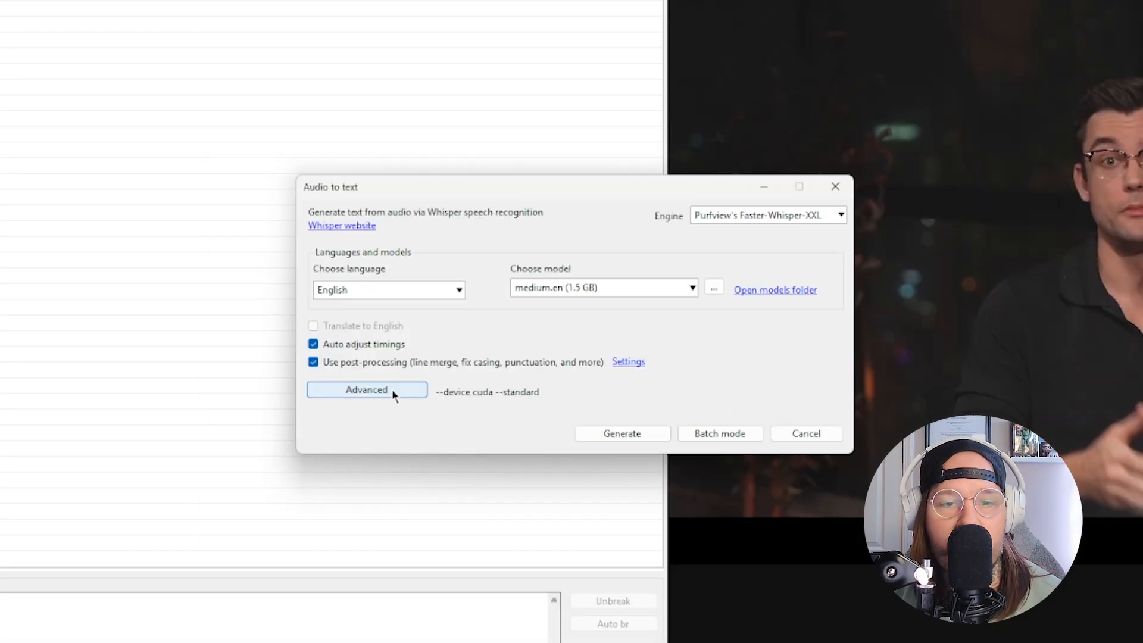
pyautogui.click(381, 390)
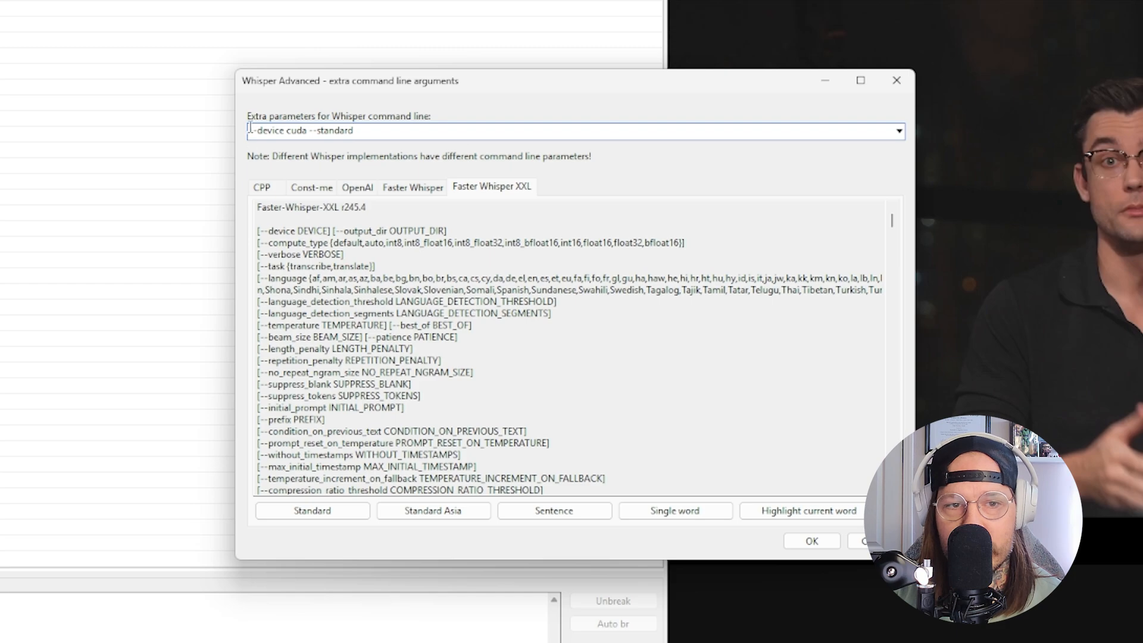
pyautogui.moveTo(257, 131); pyautogui.dragTo(373, 131)
pyautogui.hotkey('ctrl', 'a')
pyautogui.write('--de')
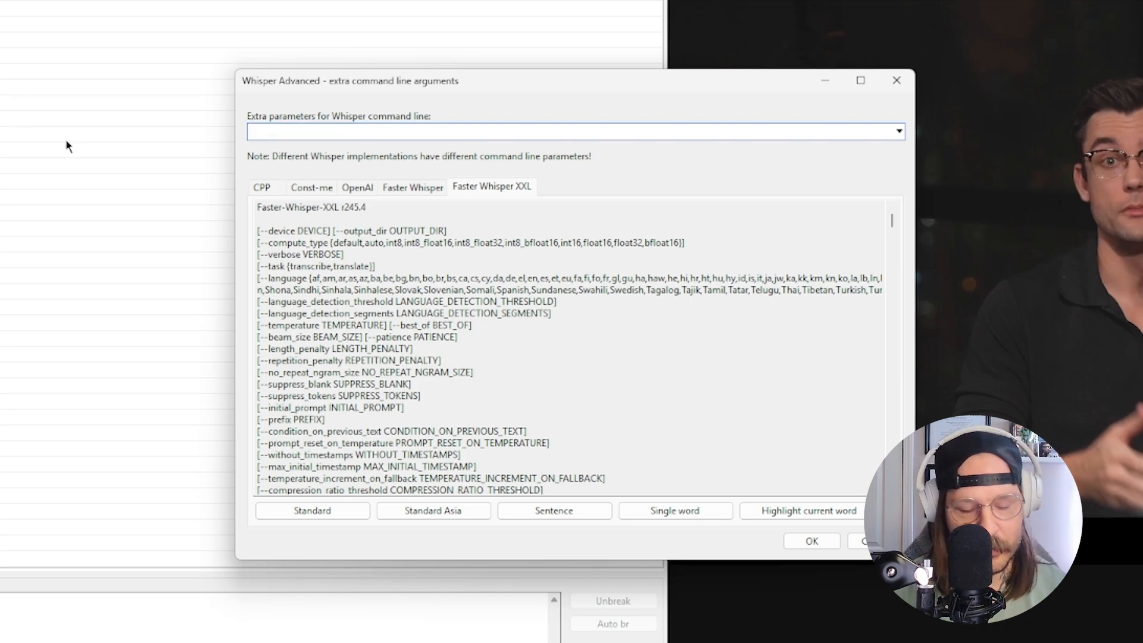
pyautogui.write('vice cuda')
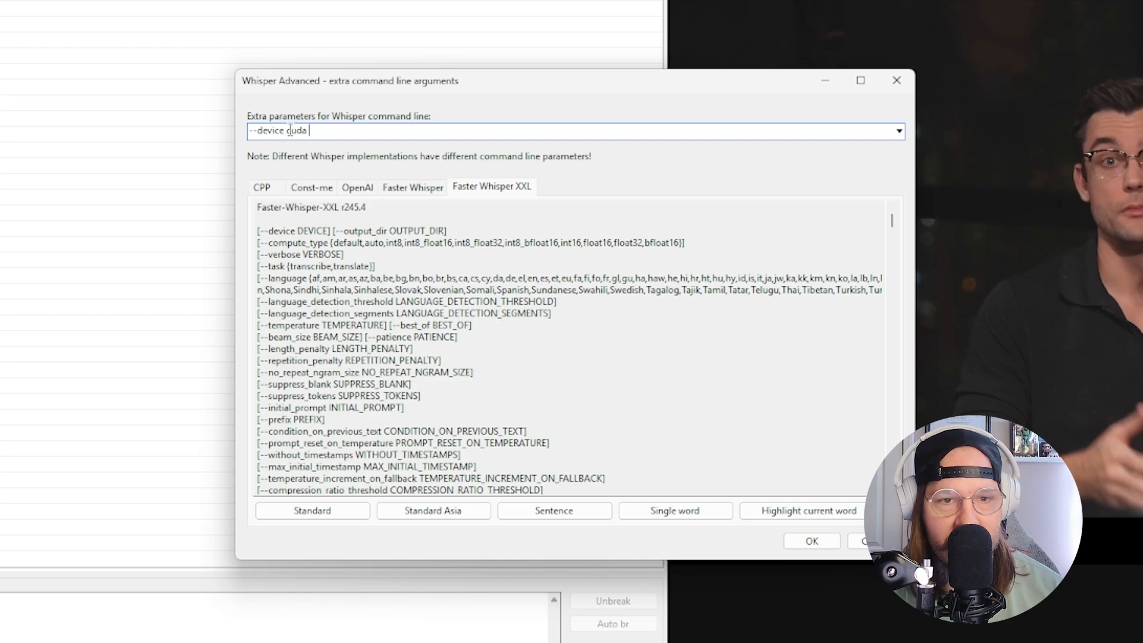
pyautogui.write('--')
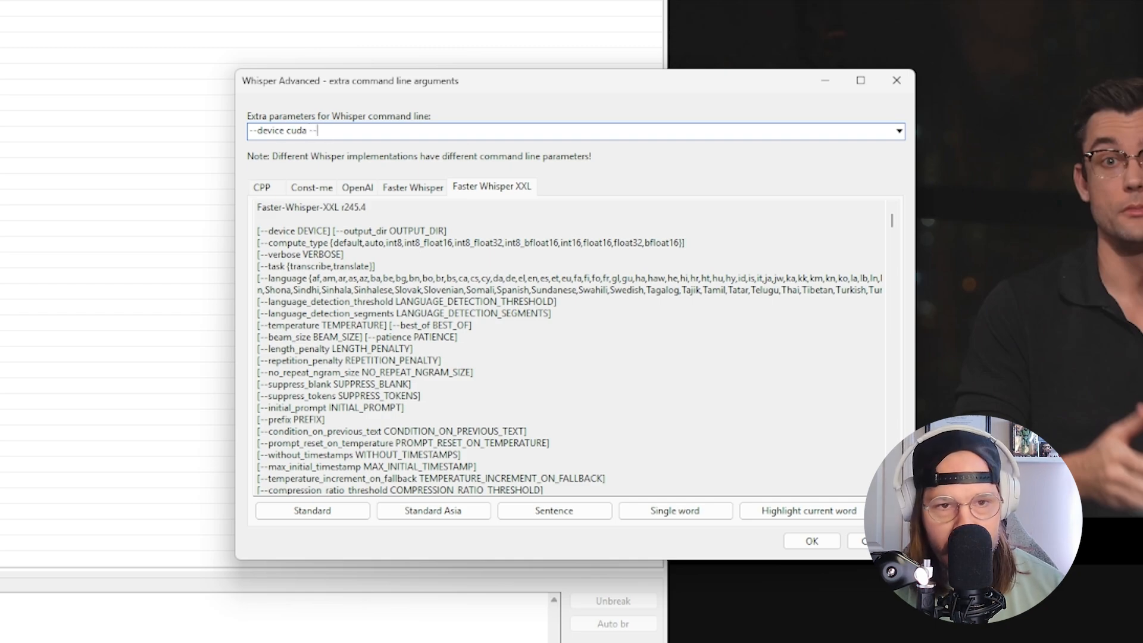
pyautogui.write('standard')
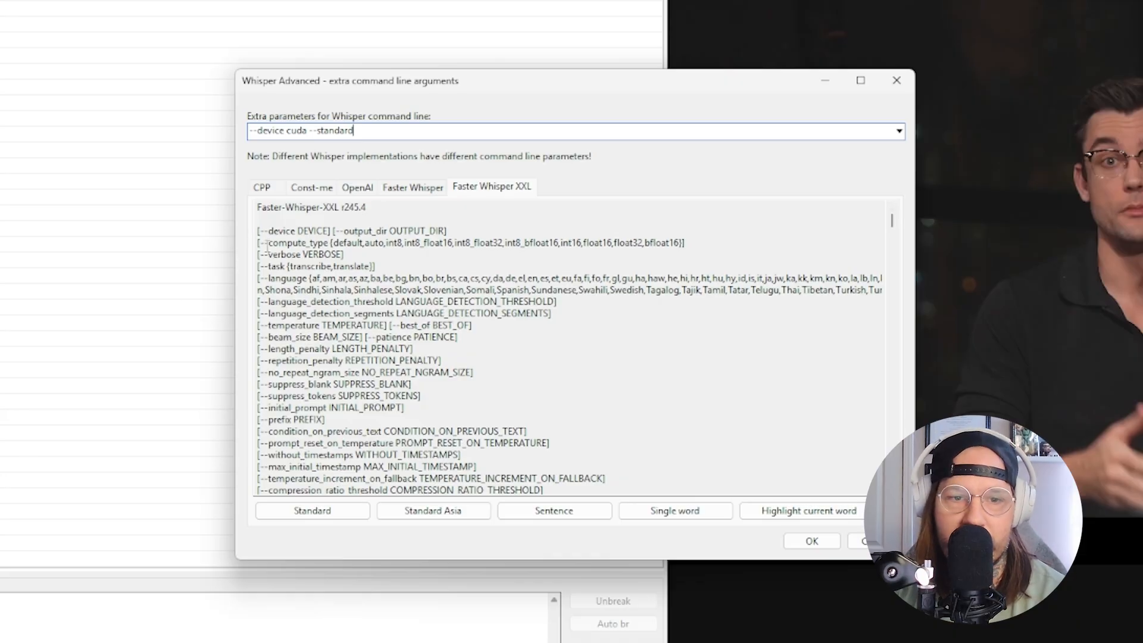
# - Examine the list of available Faster-Whisper-XXL command-line arguments and their descriptions
pyautogui.moveTo(258, 231); pyautogui.dragTo(443, 455)
pyautogui.click(658, 357)
pyautogui.scroll(-10, 607, 357)
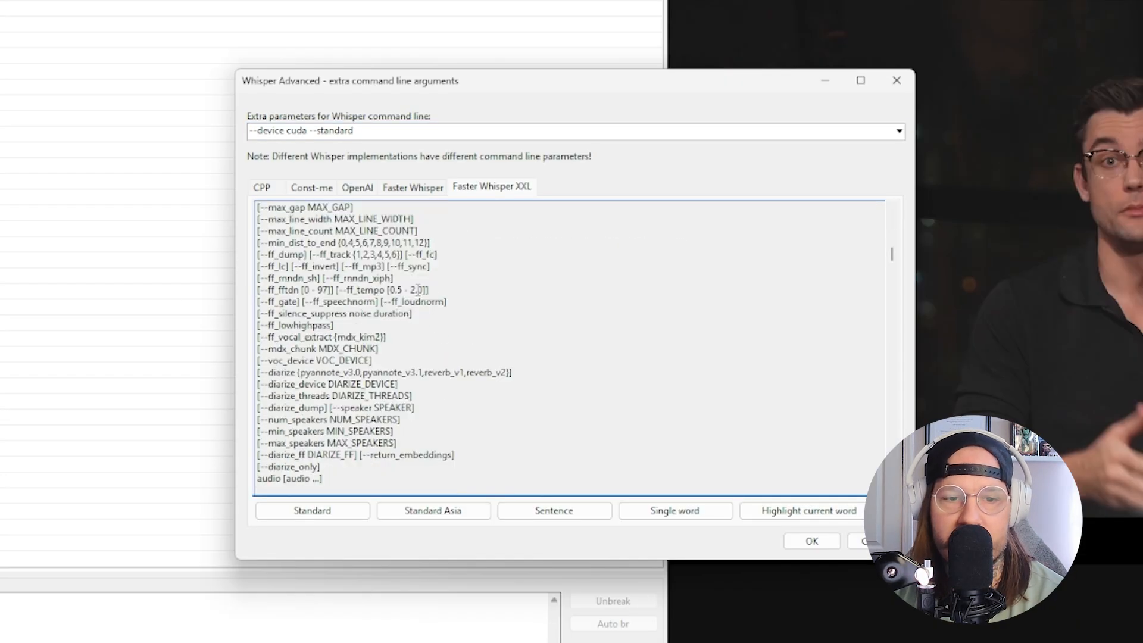
pyautogui.scroll(-15, 418, 290)
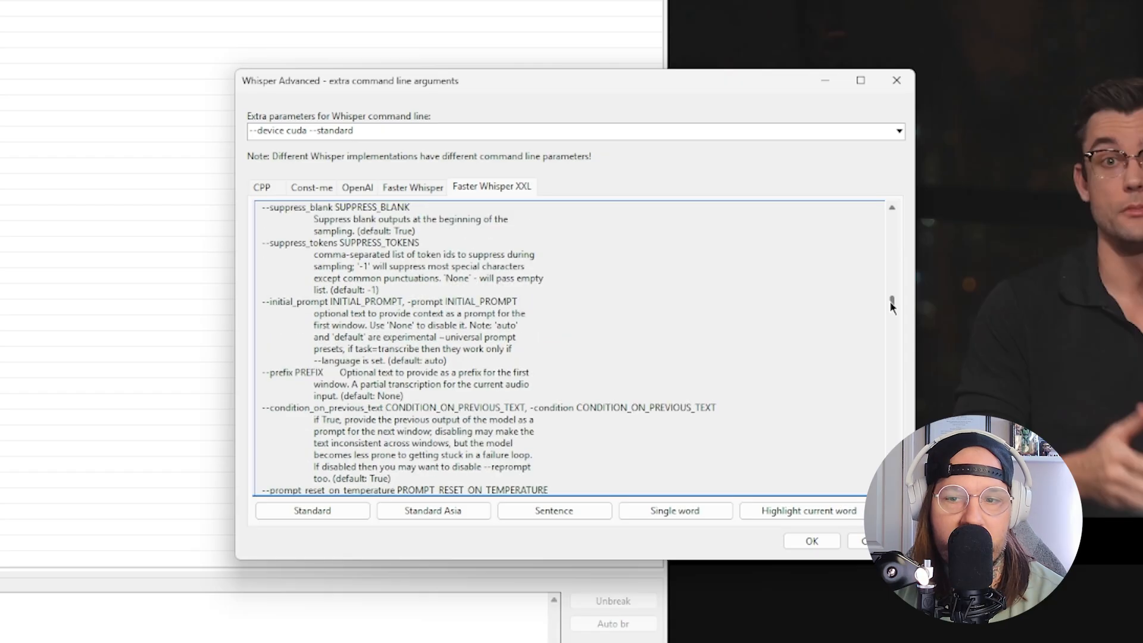
pyautogui.moveTo(891, 304); pyautogui.dragTo(898, 185)
# - Accept the extra Whisper parameters and generate the subtitles from the video's audio
pyautogui.click(419, 132)
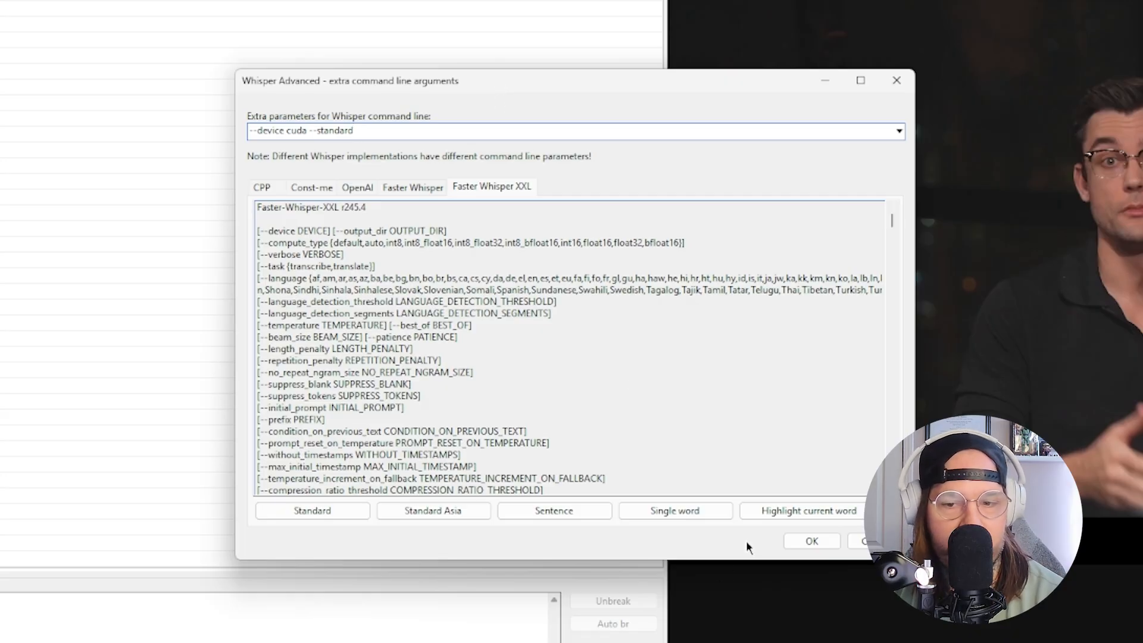
pyautogui.click(811, 542)
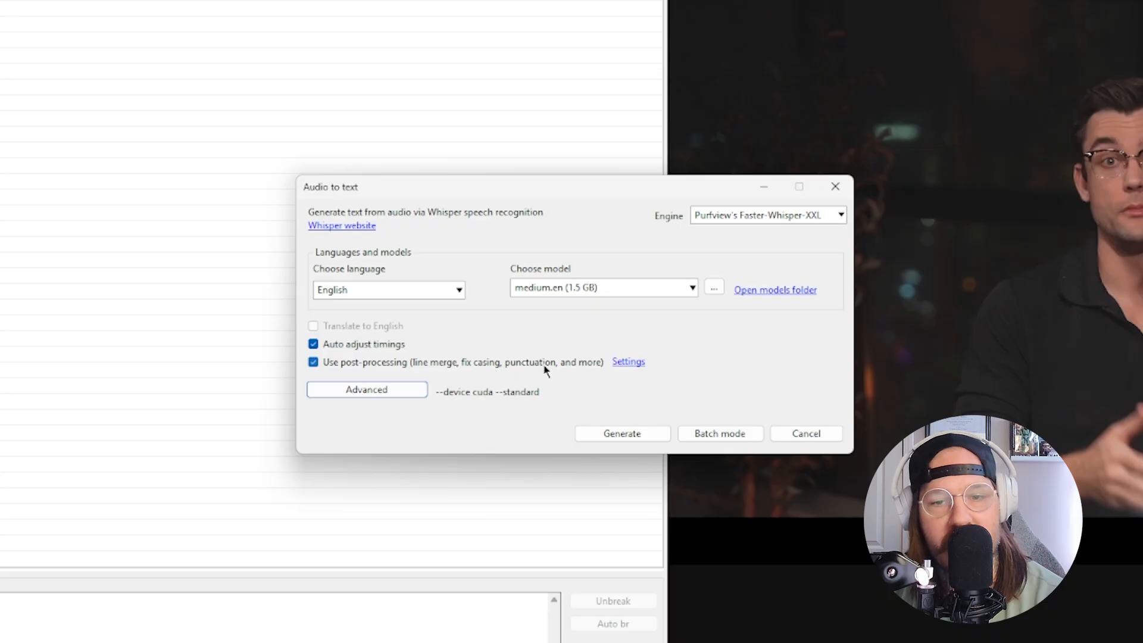
pyautogui.click(634, 437)
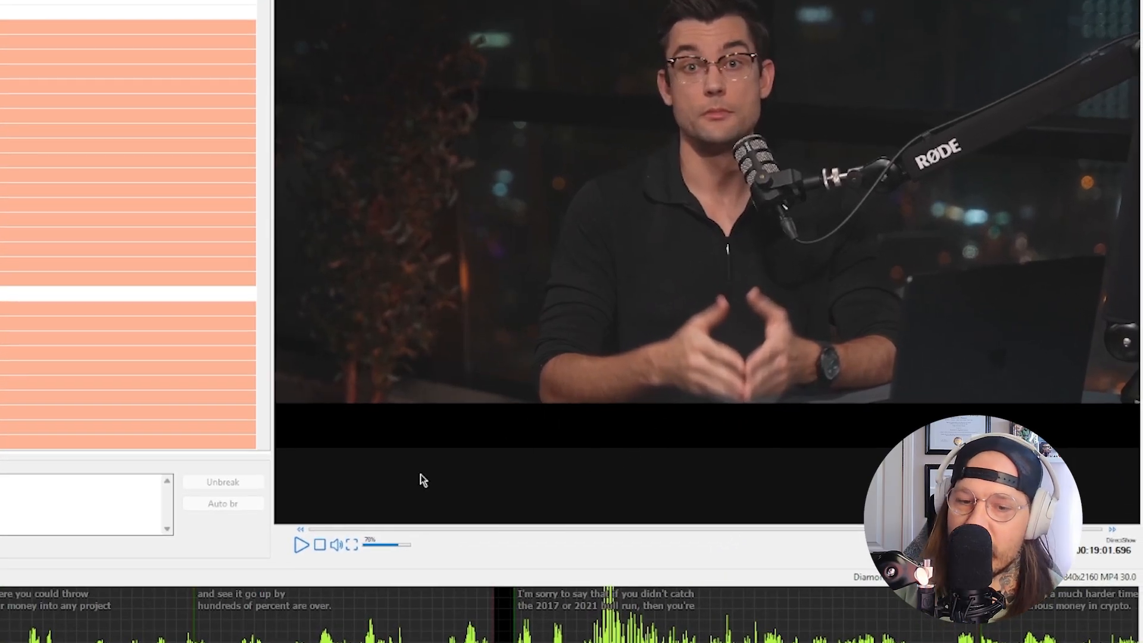
# - Play the video with its new subtitles and replay the change from "hundreds of percent are over." to "I'm sorry to say"
pyautogui.click(301, 545)
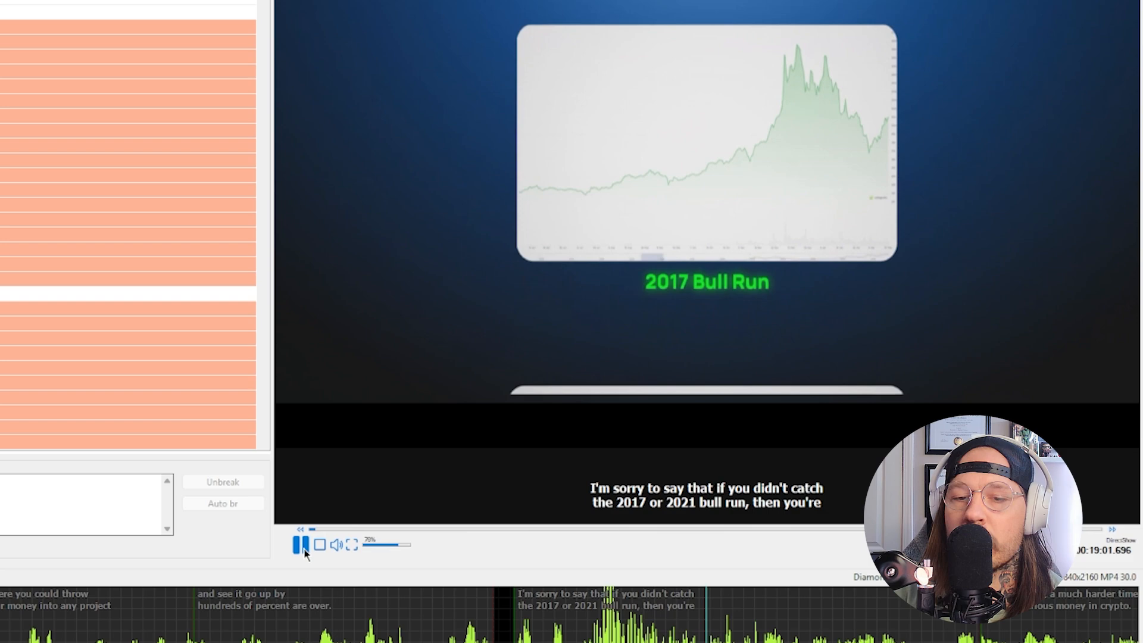
pyautogui.click(303, 546)
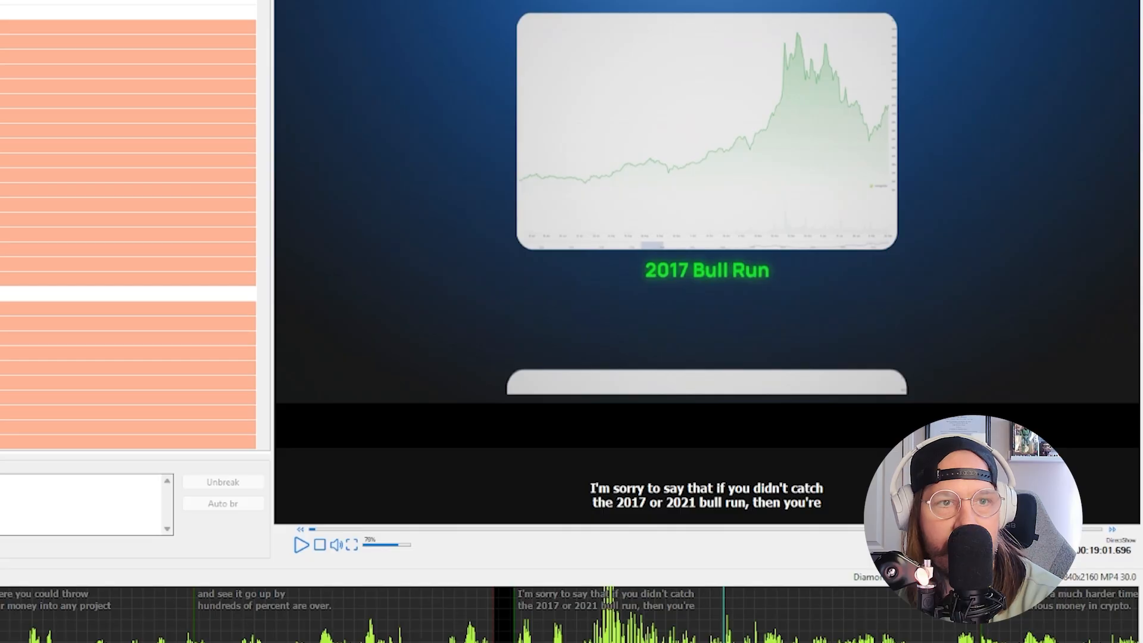
pyautogui.click(477, 597)
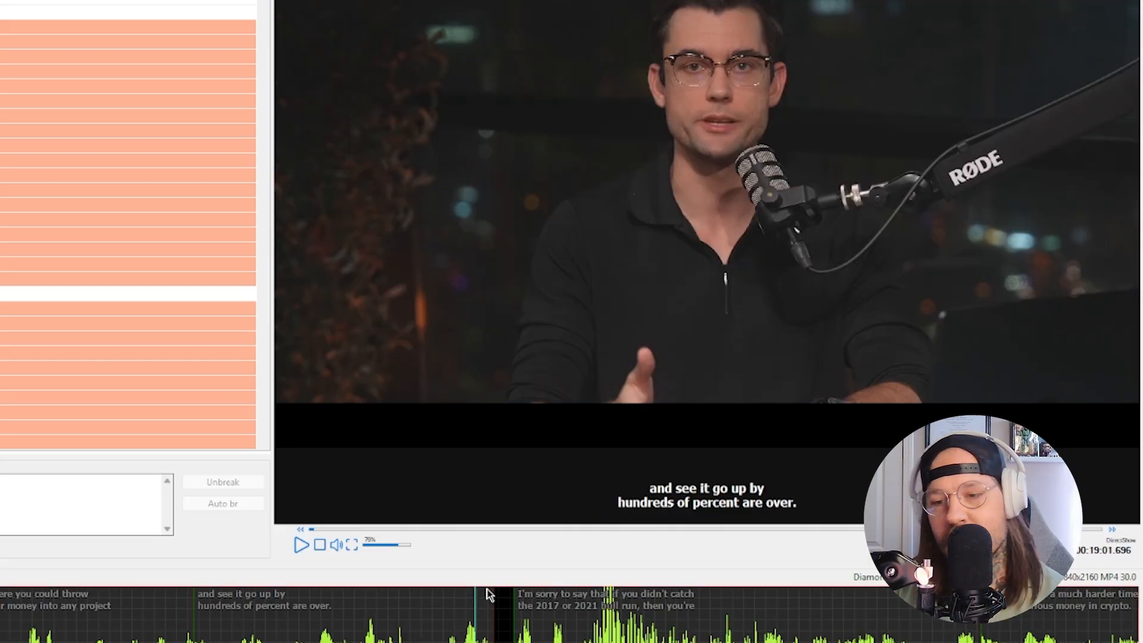
pyautogui.press('space')
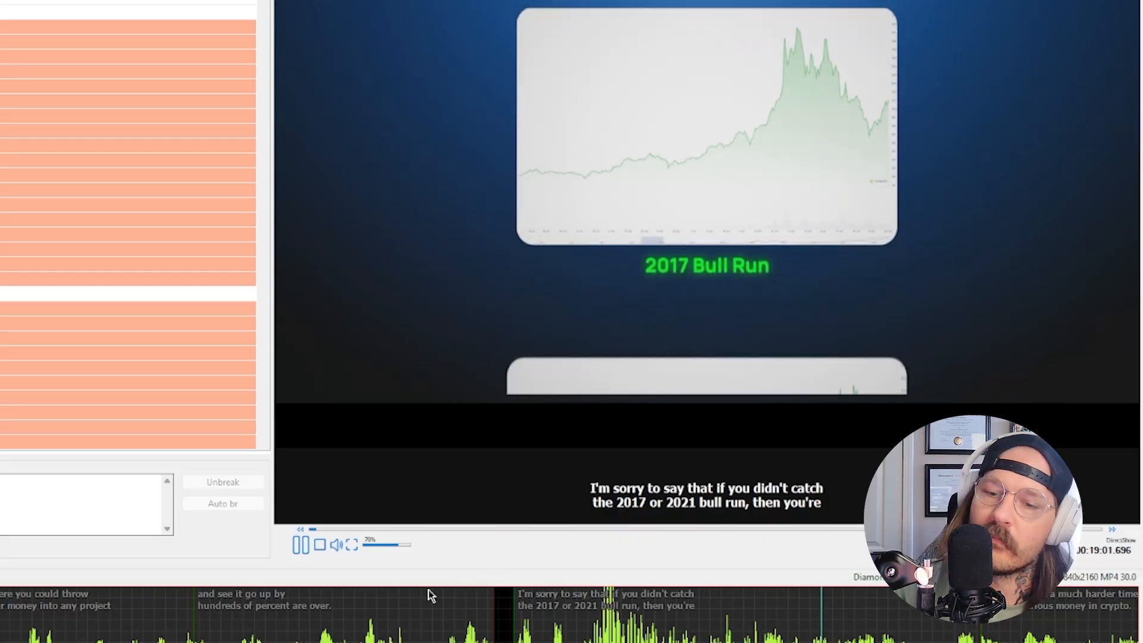
pyautogui.press('space')
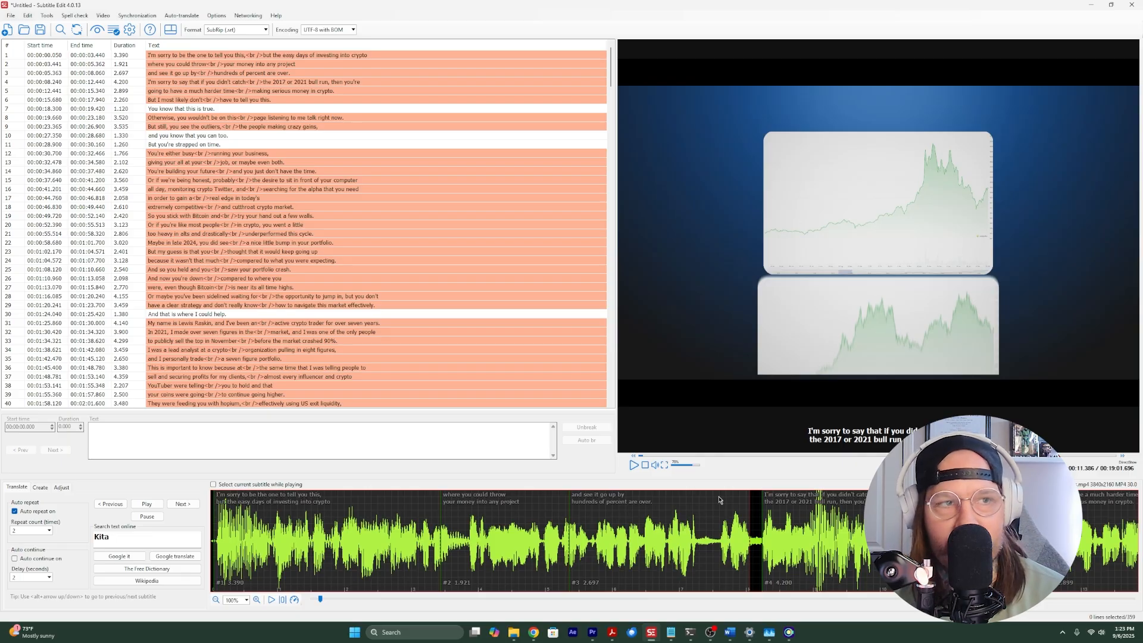
# - Bridge subtitle gaps smaller than 2000 milliseconds, with 0 milliseconds between lines and the previous text taking all gap time
pyautogui.click(46, 16)
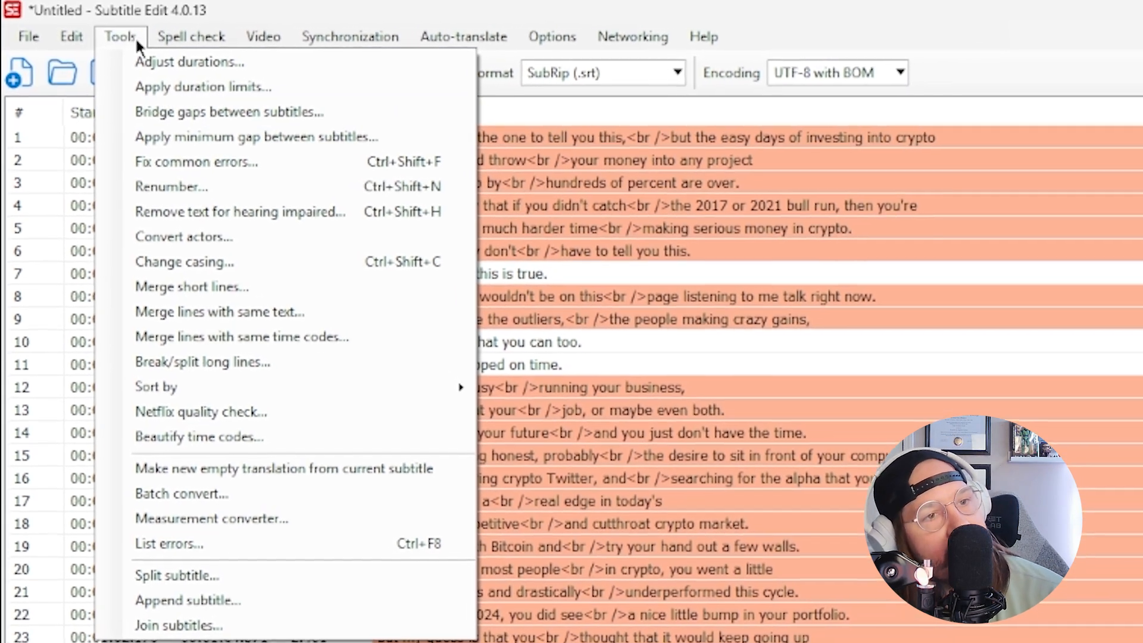
pyautogui.click(107, 34)
pyautogui.click(107, 34)
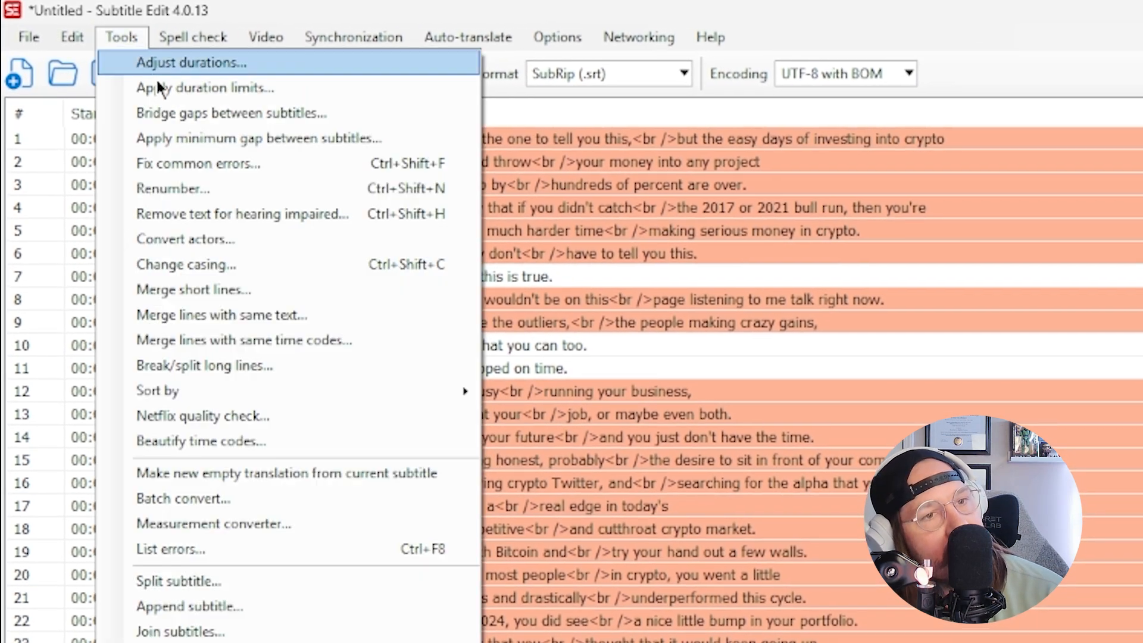
pyautogui.click(182, 114)
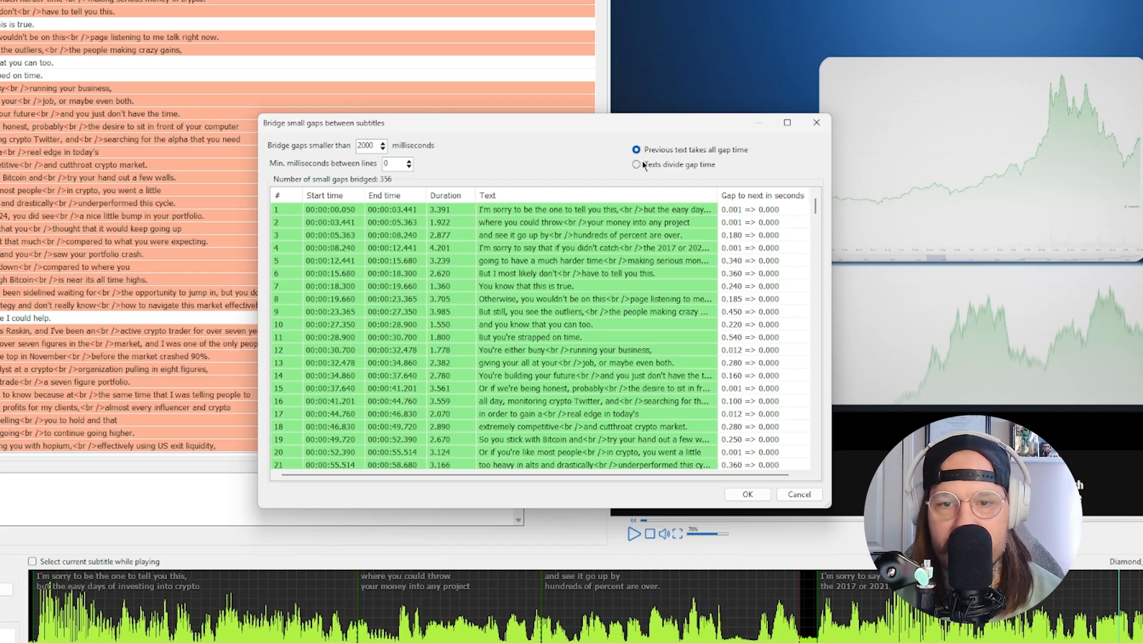
pyautogui.click(748, 495)
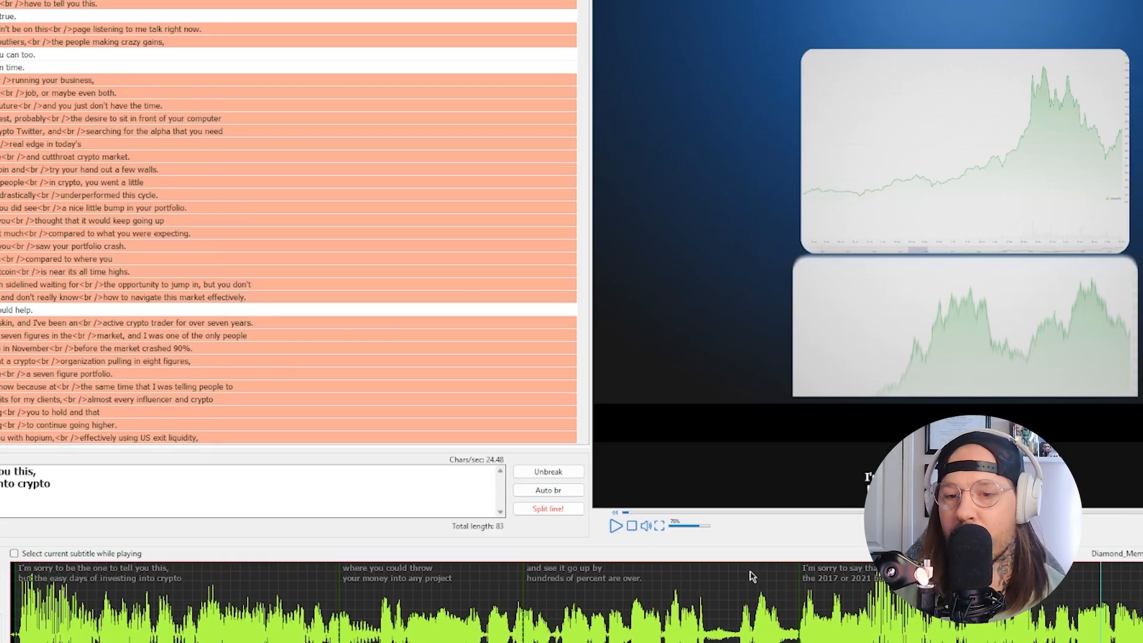
# - Play the video from the end of the third subtitle to check the bridged timings up to "But I most likely don't have to tell you this."
pyautogui.click(769, 583)
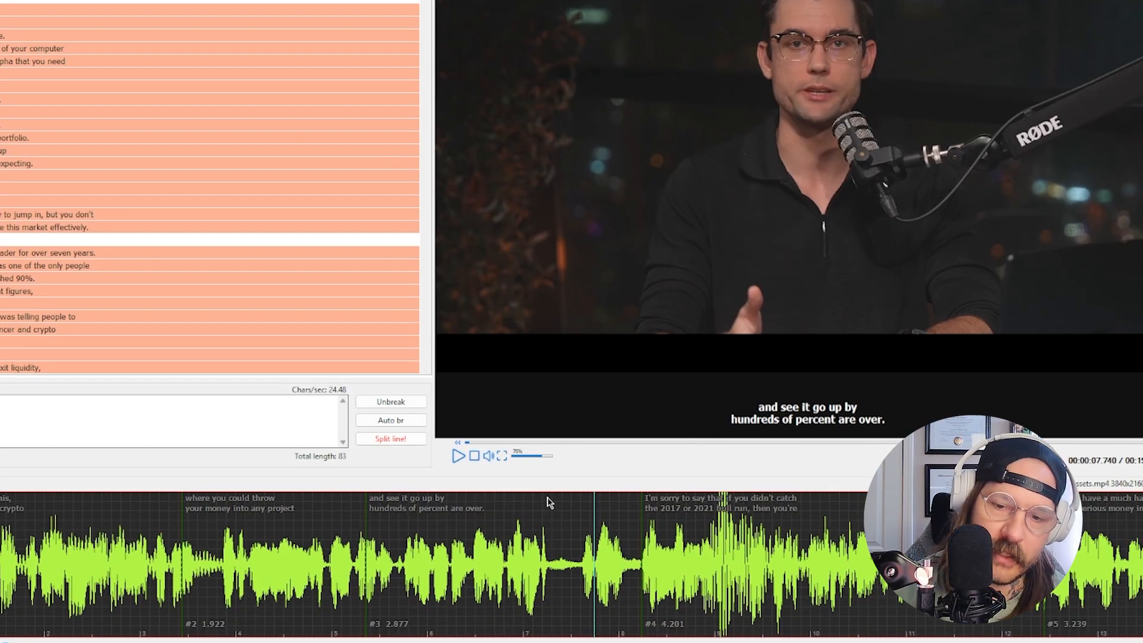
pyautogui.press('space')
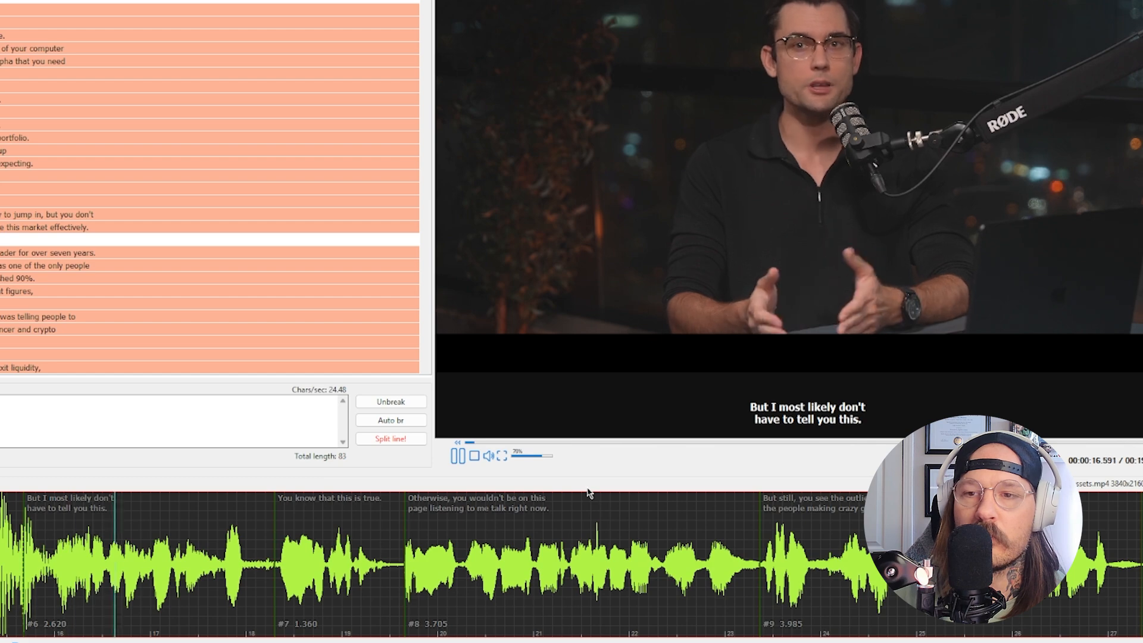
pyautogui.press('space')
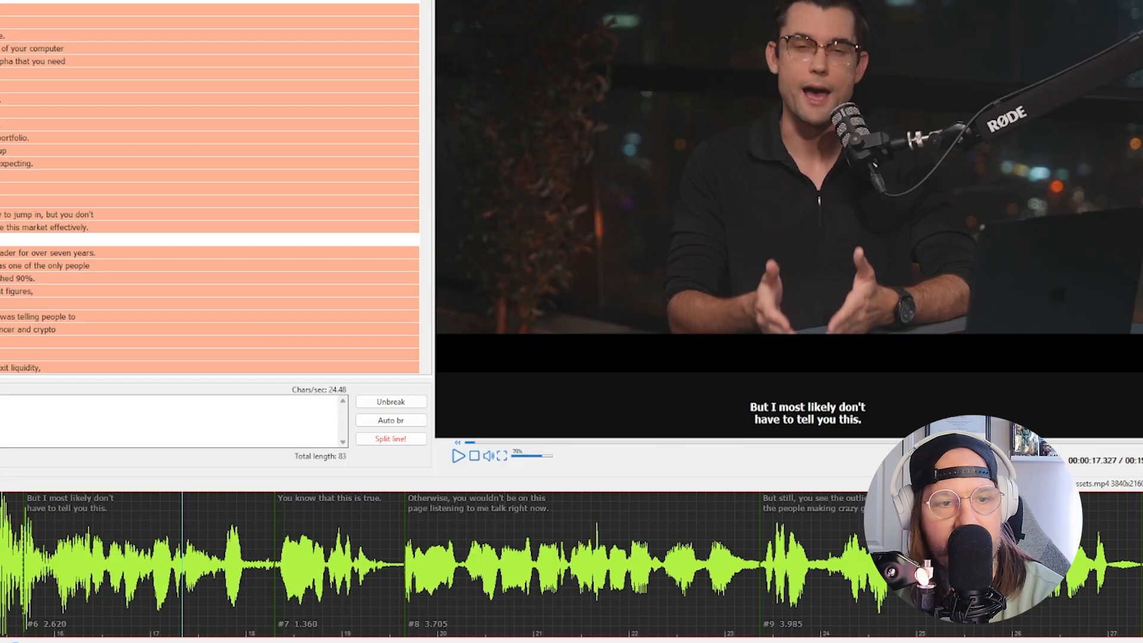
# - Correct the spelling of the speaker's first name in the subtitle that introduces him as an active crypto trader
pyautogui.click(47, 253)
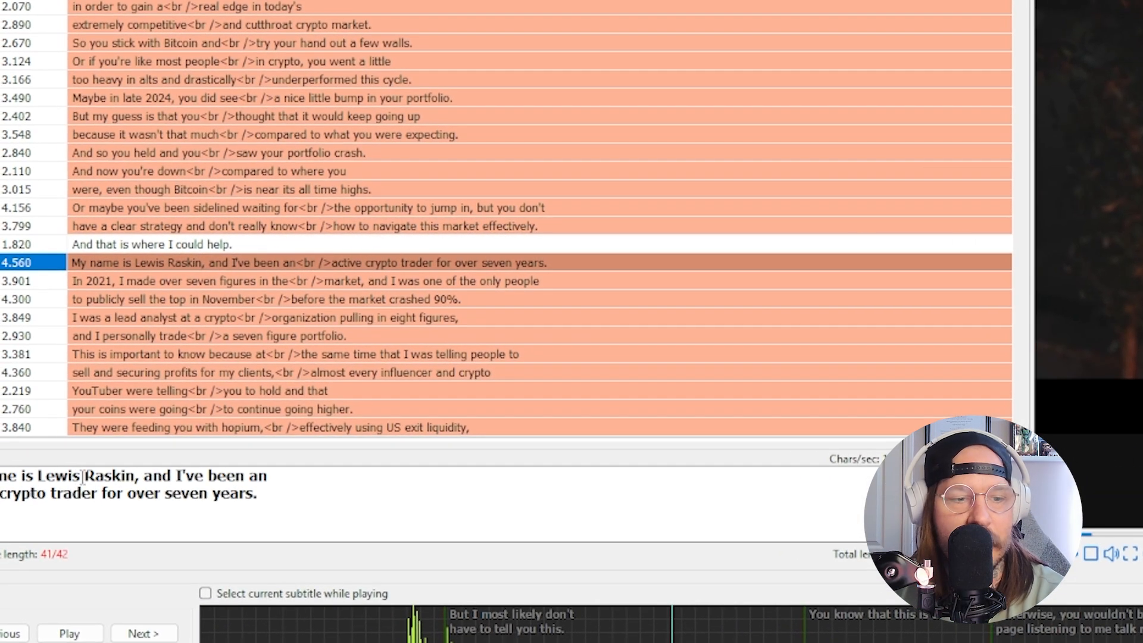
pyautogui.moveTo(83, 475); pyautogui.dragTo(48, 481)
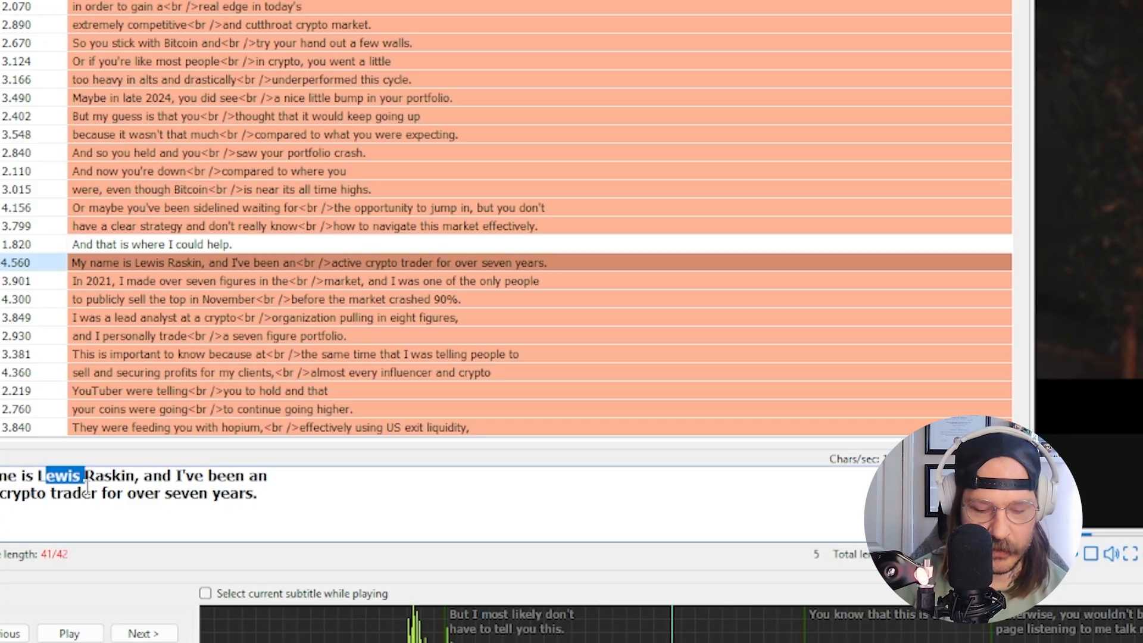
pyautogui.write('ouis')
# - Search the subtitles for other occurrences of the speaker's misspelled first name, continuing from the start of the document
pyautogui.click(266, 244)
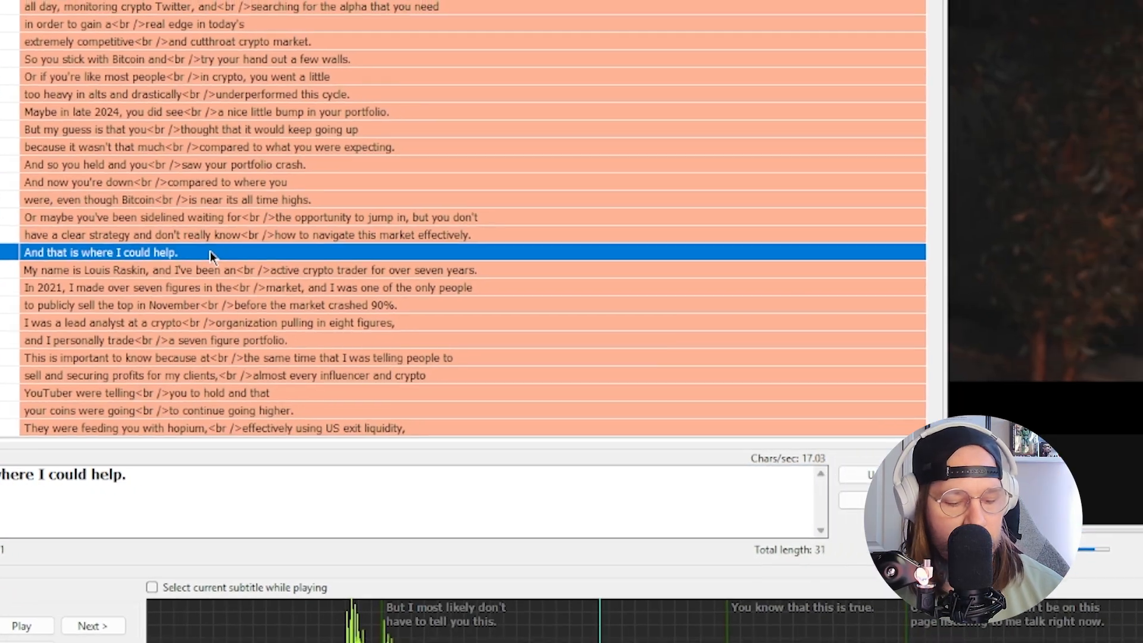
pyautogui.hotkey('ctrl', 'f')
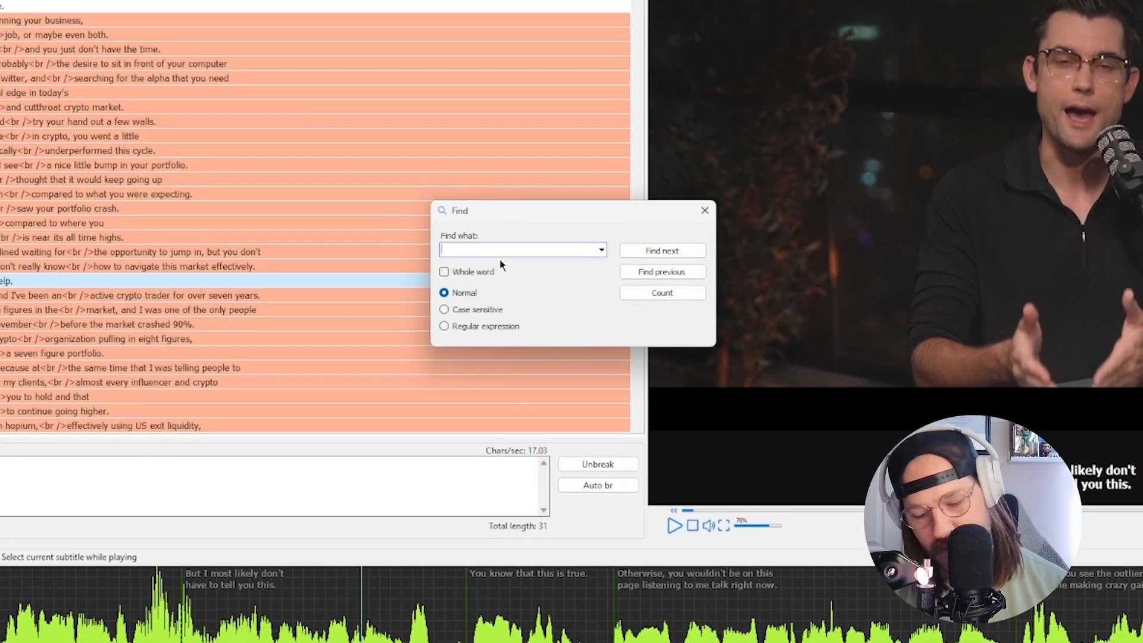
pyautogui.write('Lewis')
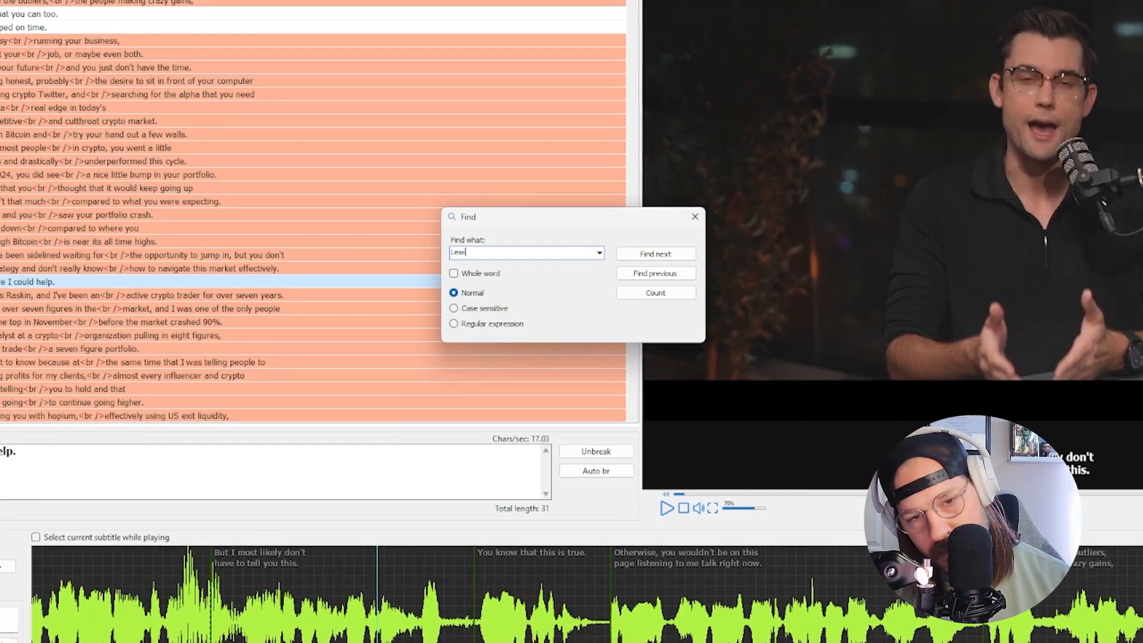
pyautogui.click(644, 255)
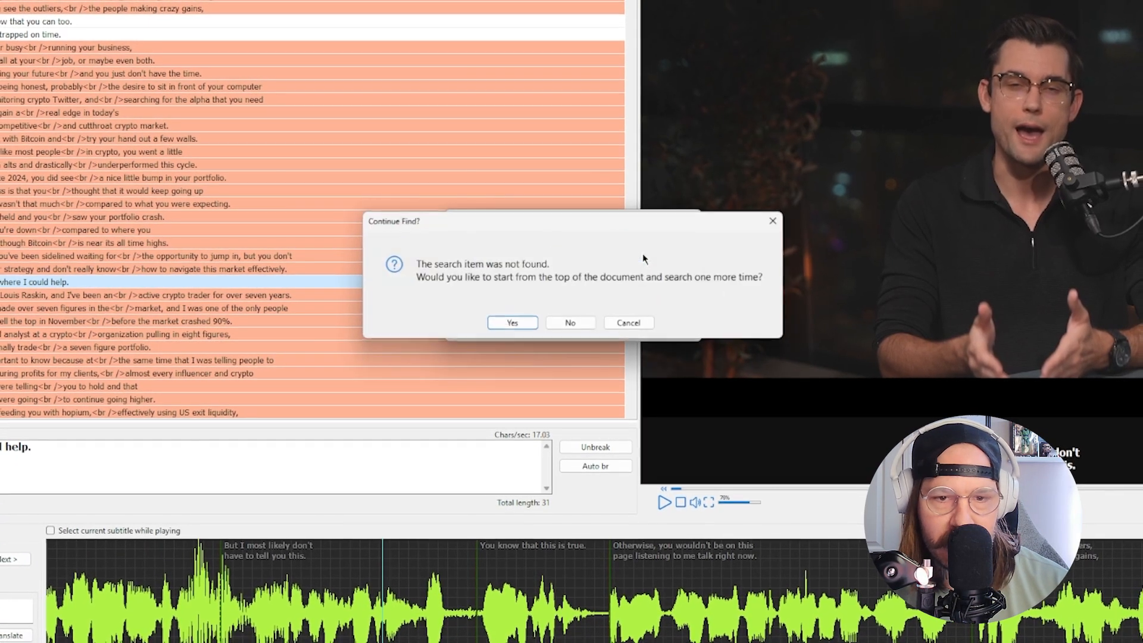
pyautogui.press('Return')
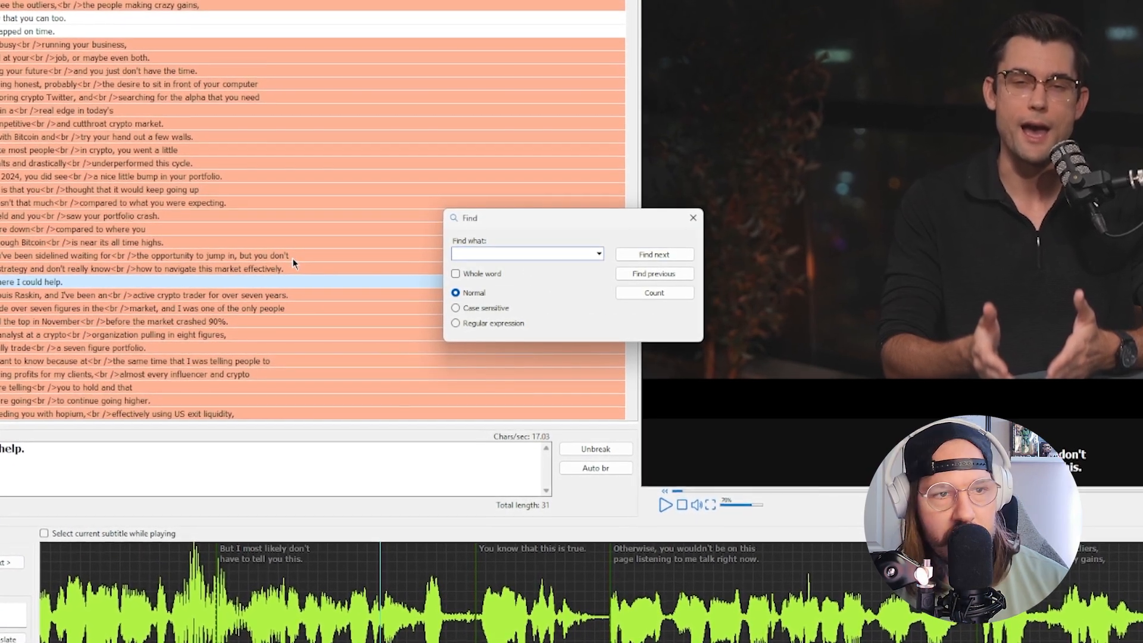
# - Search the subtitles for "Kita" and correct it to "Keeta" in the line beginning "This is where I gave out"
pyautogui.press('BackSpace')
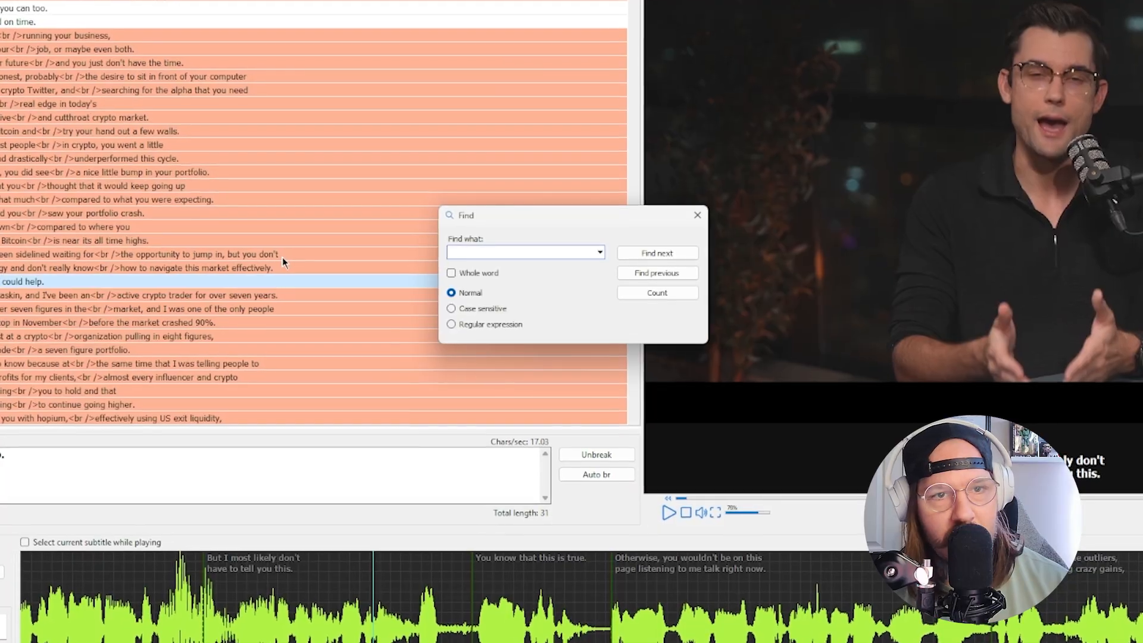
pyautogui.write('Kit')
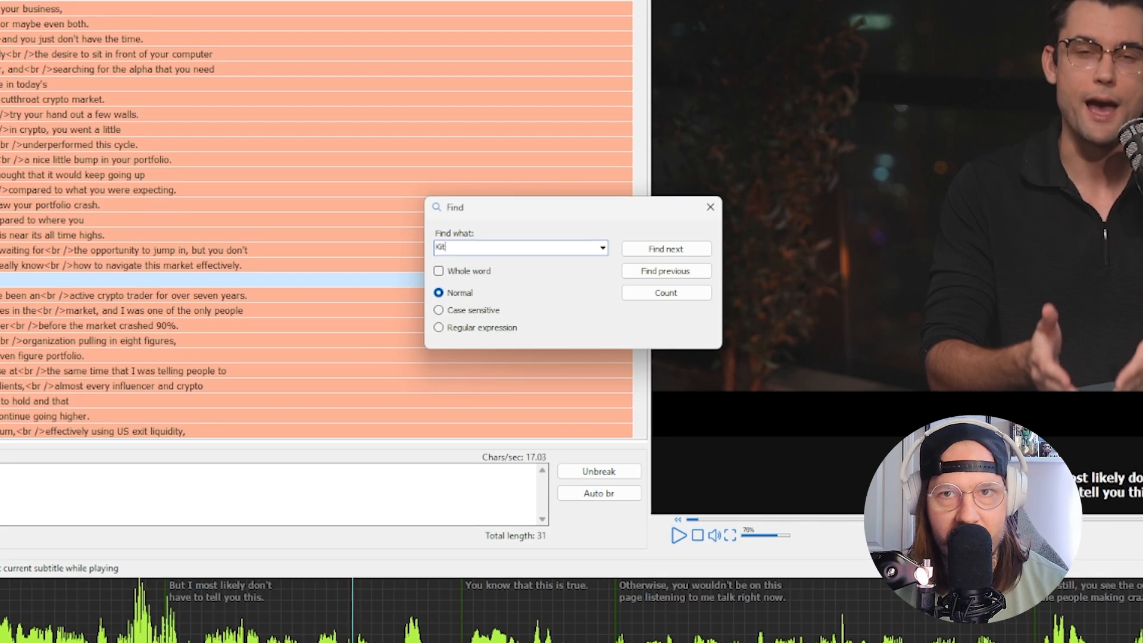
pyautogui.write('a')
pyautogui.press('Return')
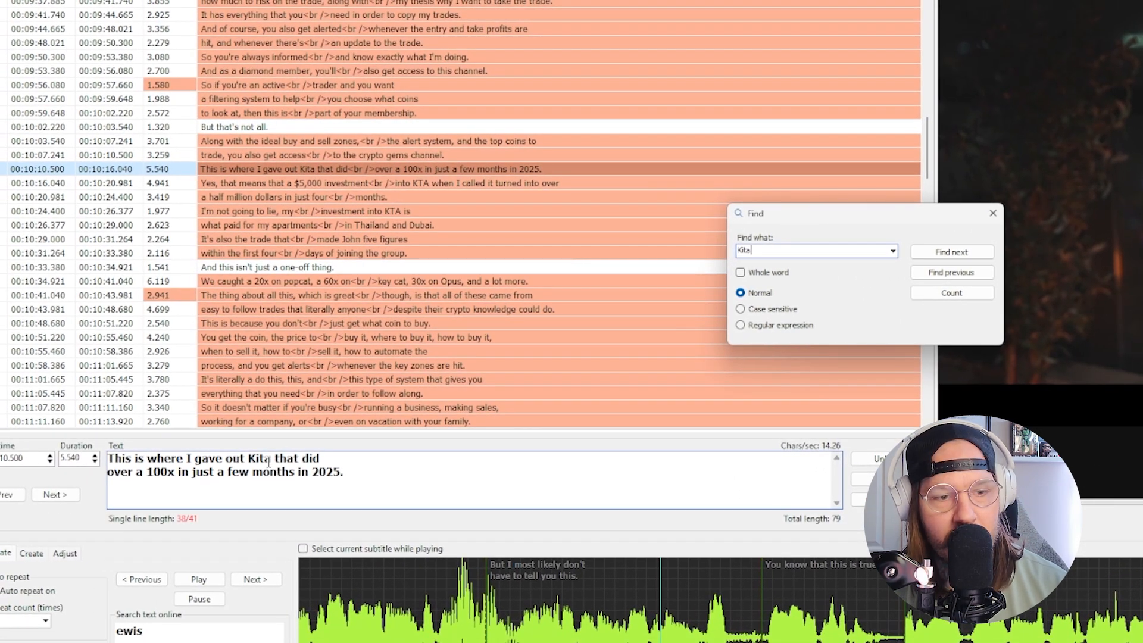
pyautogui.moveTo(272, 462)
pyautogui.mouseDown()
pyautogui.moveTo(248, 462)
pyautogui.moveTo(254, 473)
pyautogui.moveTo(257, 461)
pyautogui.mouseUp()
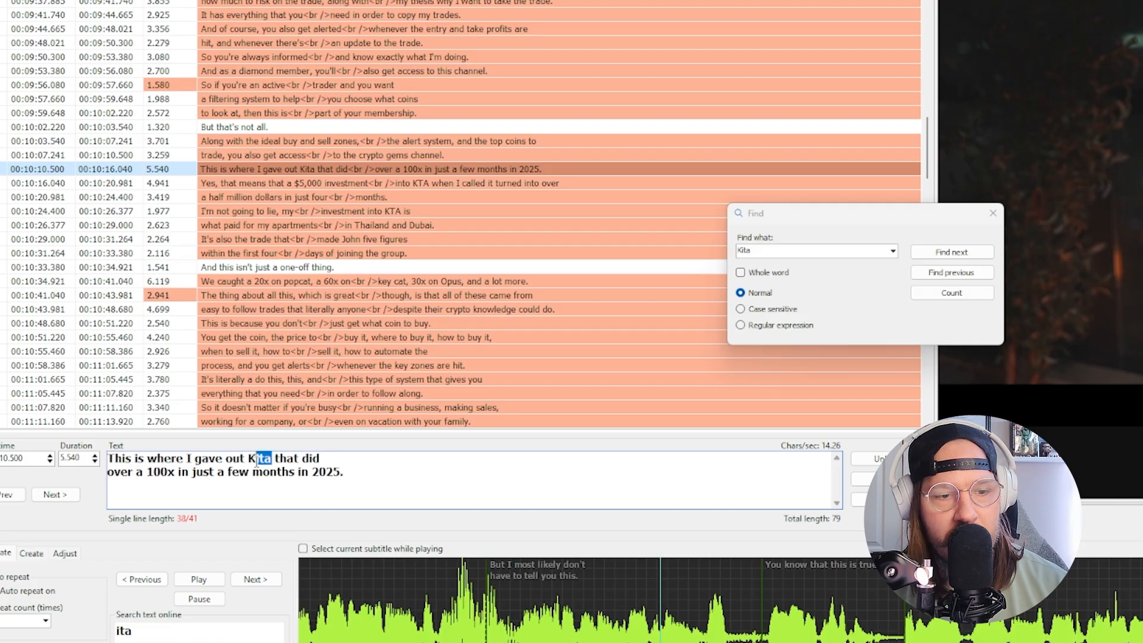
pyautogui.write('eeta')
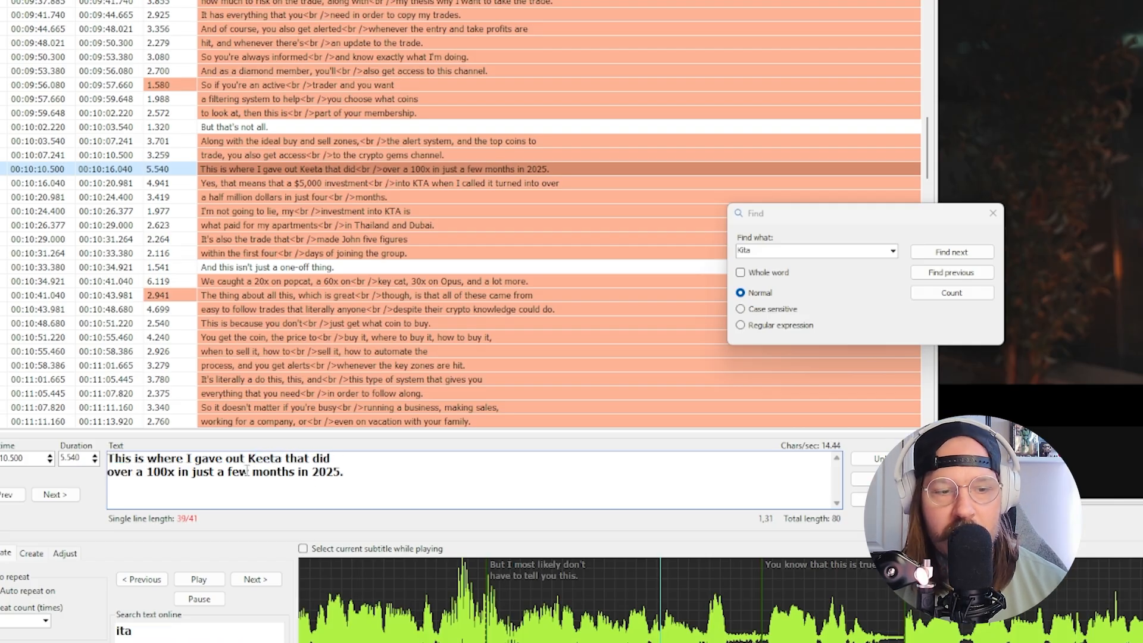
# - Find the next "Kita" and replace it with "Keeta" in "play like what we got with", checking for further occurrences before ending the search
pyautogui.doubleClick(268, 458)
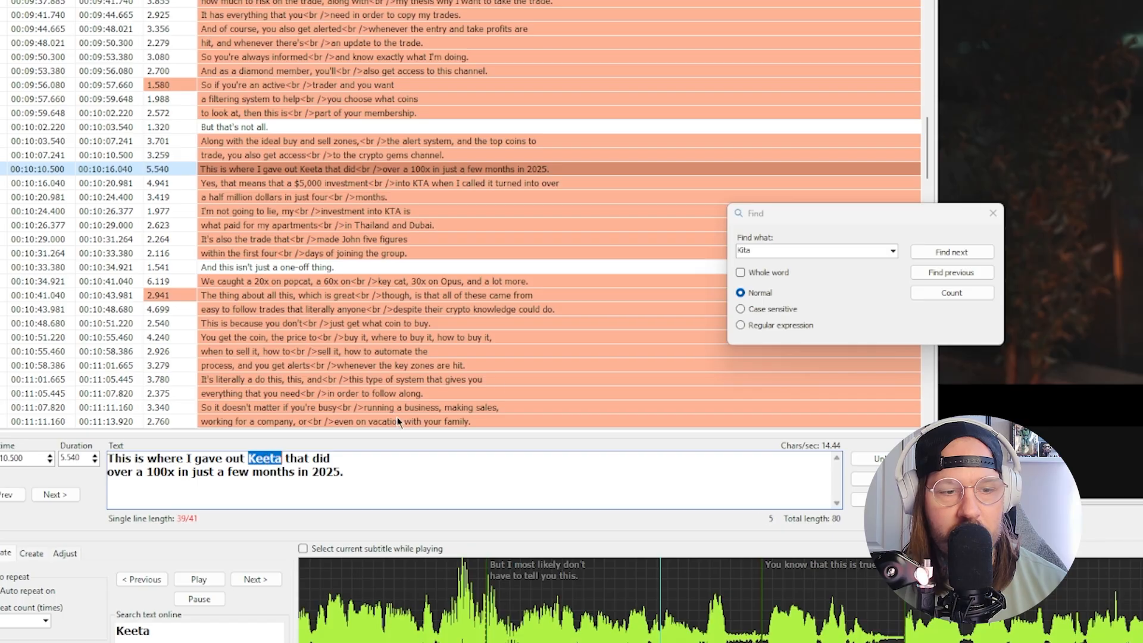
pyautogui.click(951, 252)
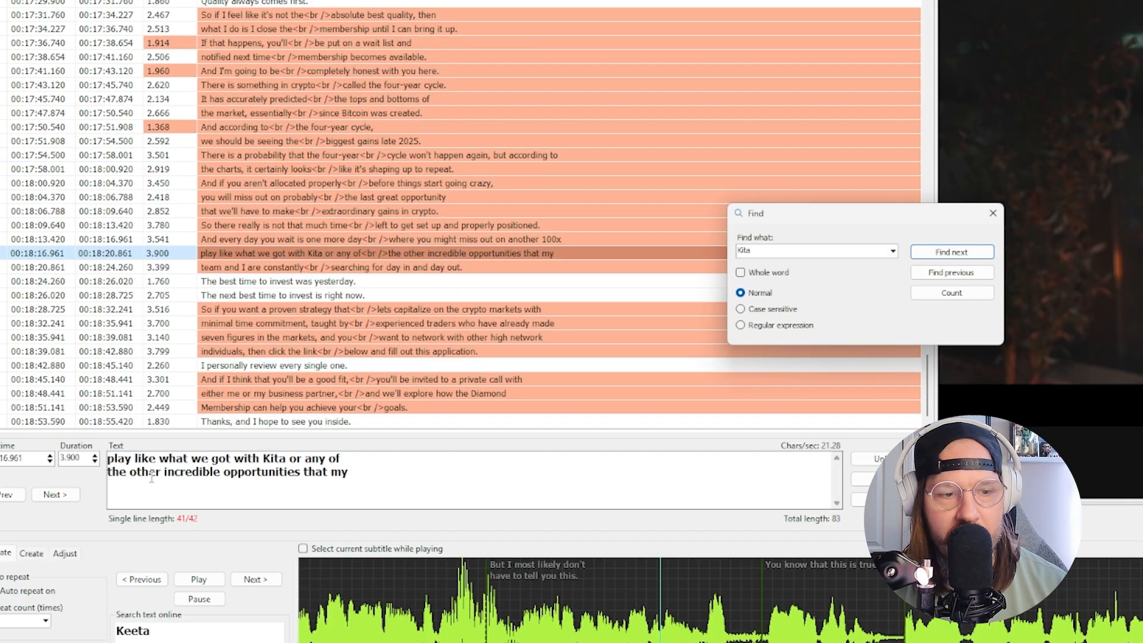
pyautogui.doubleClick(277, 458)
pyautogui.write('Keeta')
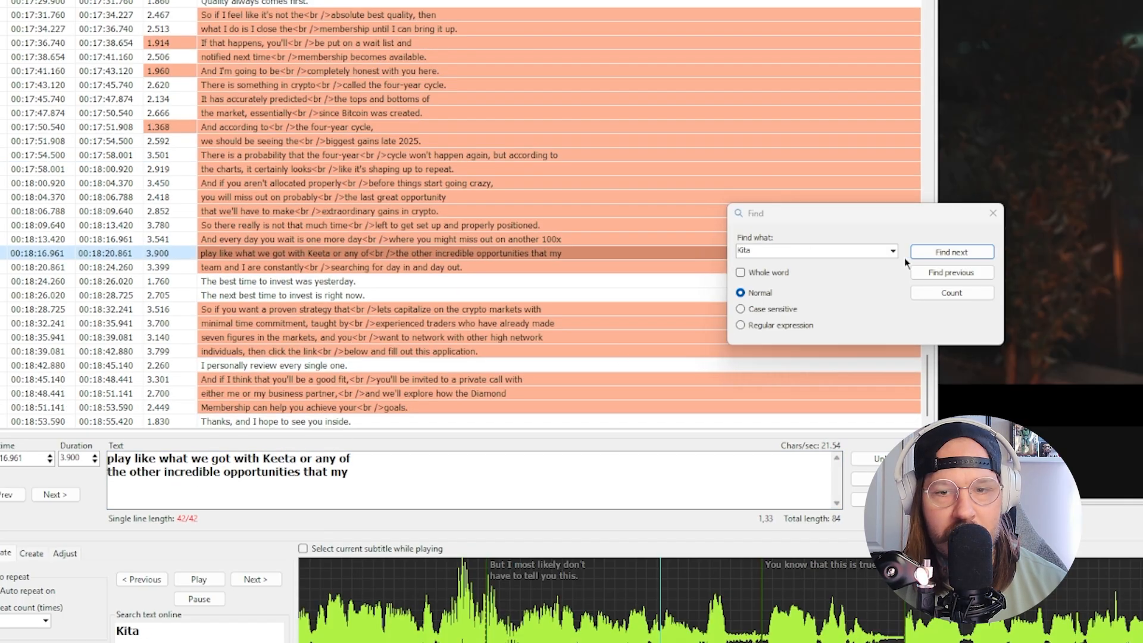
pyautogui.click(926, 251)
pyautogui.click(838, 328)
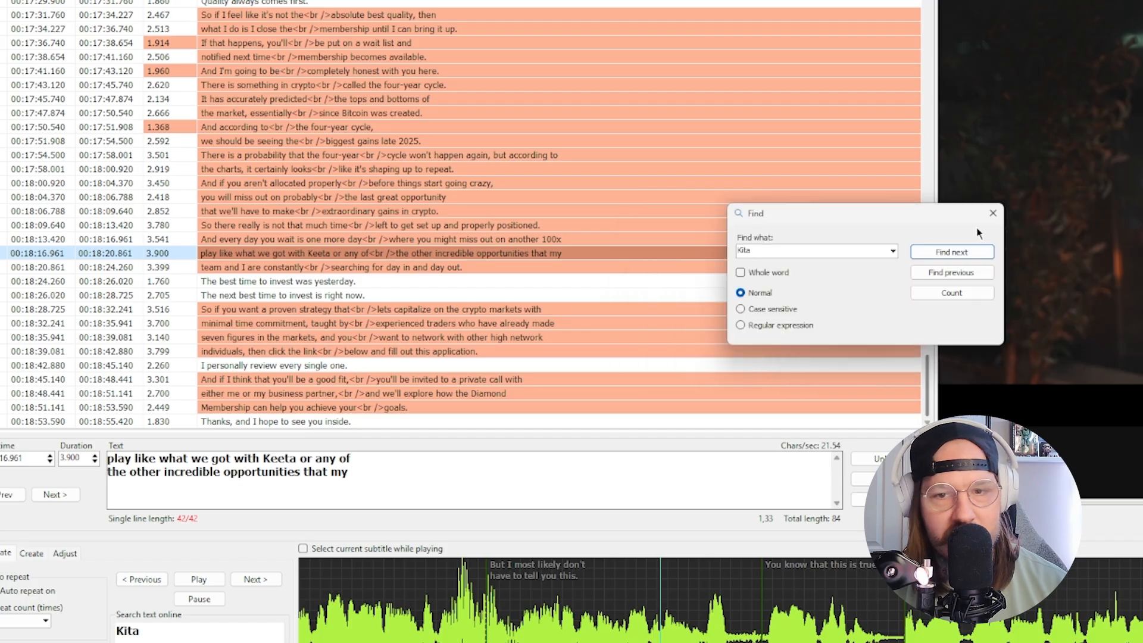
pyautogui.click(992, 215)
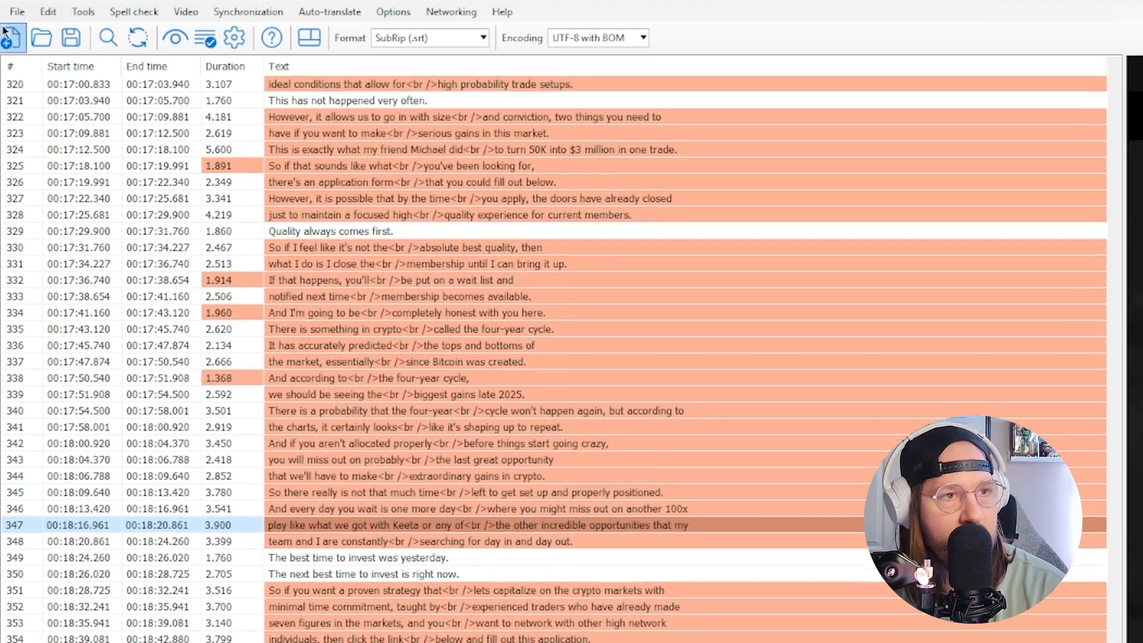
# - Save the subtitles as the SubRip file Subtitle_Edit_Captions.srt in the VSL project folder
pyautogui.click(17, 12)
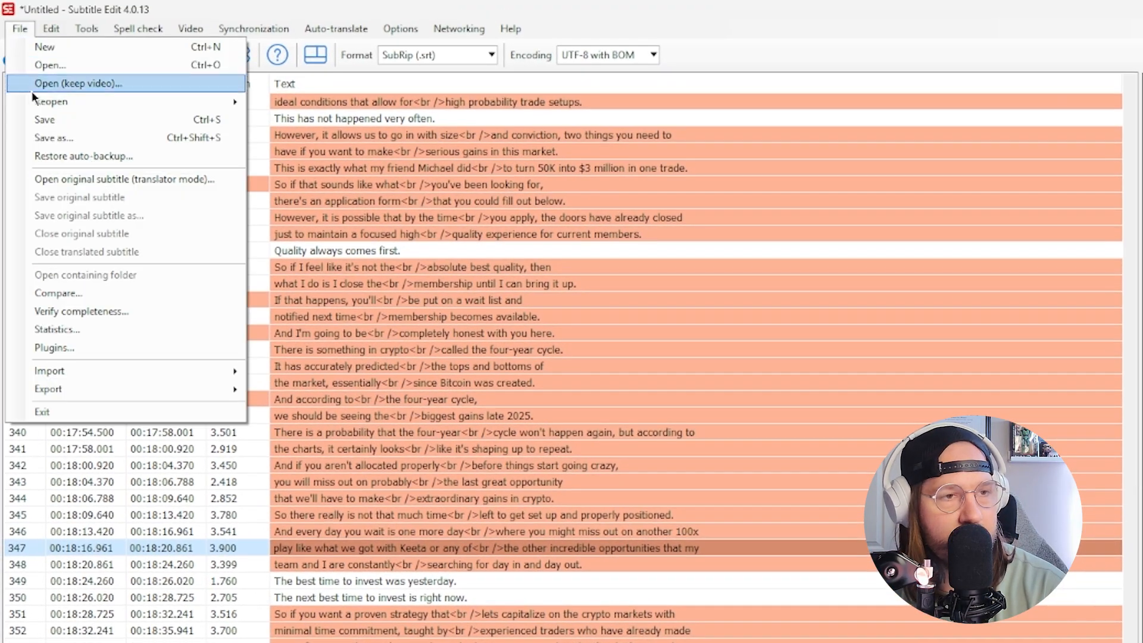
pyautogui.click(60, 138)
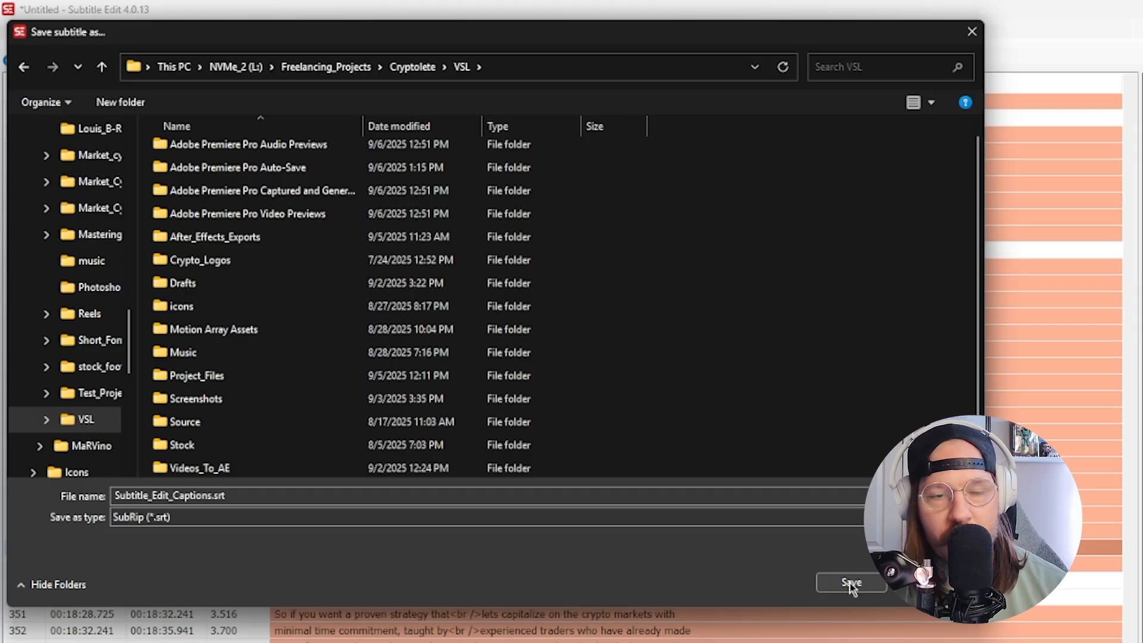
pyautogui.click(852, 583)
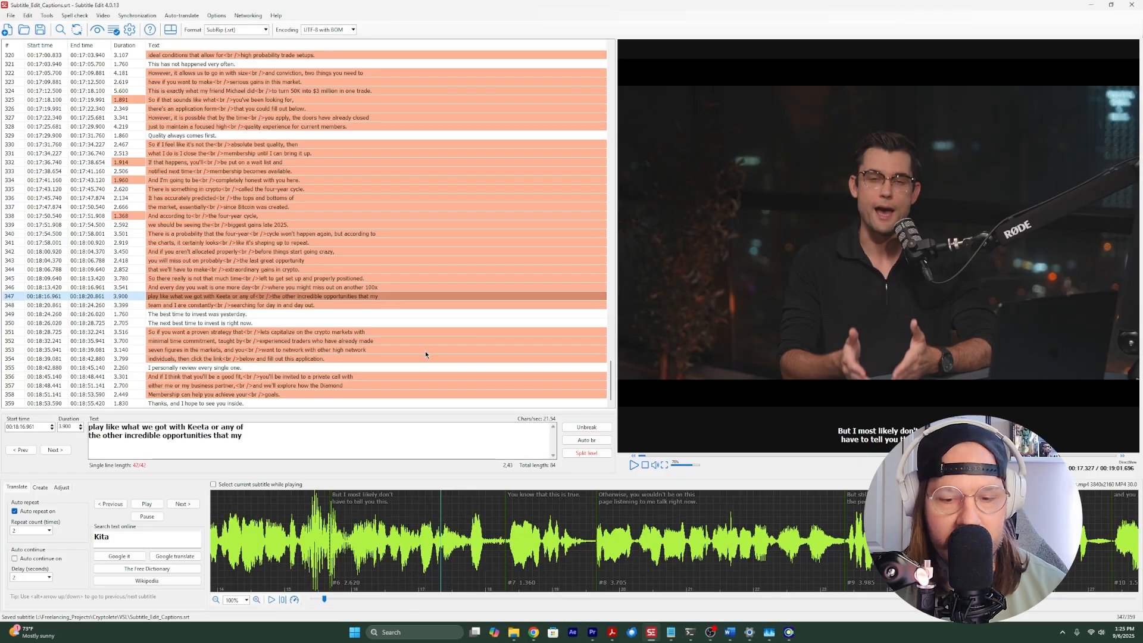
# - Switch to Premiere Pro and hide the "final subtitles" caption track in Final_Sequence
pyautogui.click(594, 636)
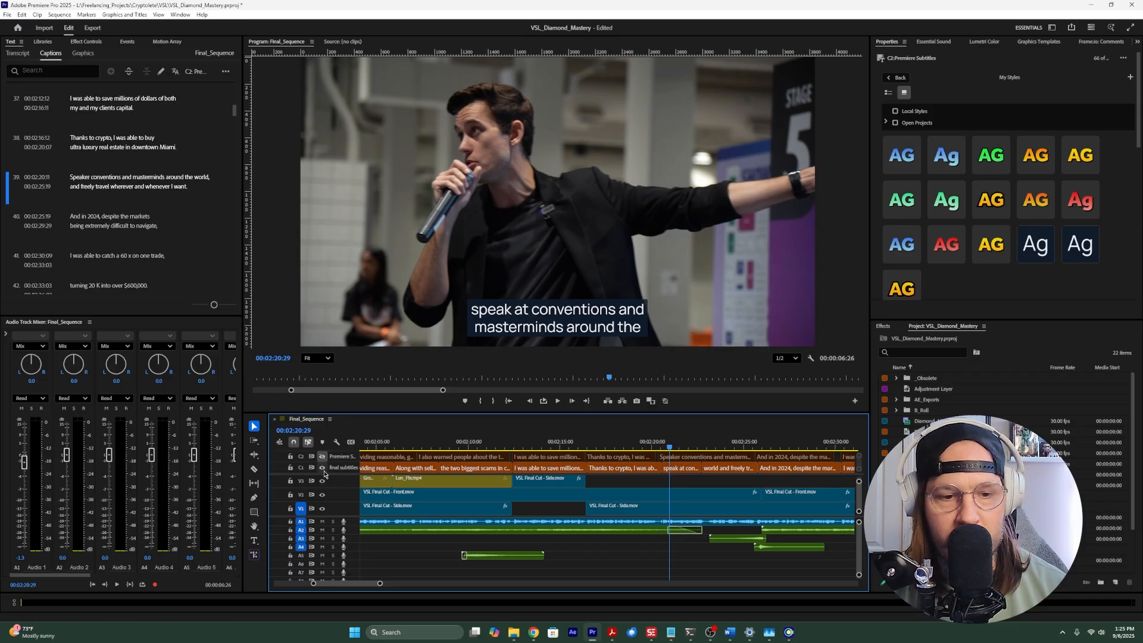
pyautogui.click(322, 471)
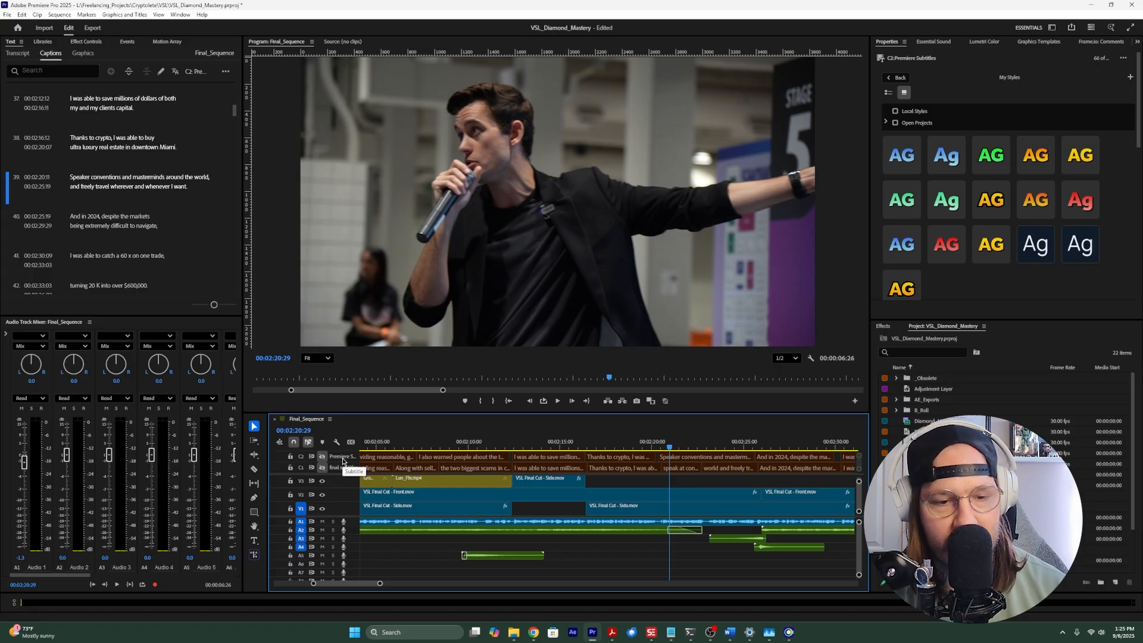
# - Import Subtitle_Edit_Captions.srt from the VSL folder as a new Subtitle-format caption track with no style, starting at source timecode
pyautogui.click(20, 54)
pyautogui.click(45, 57)
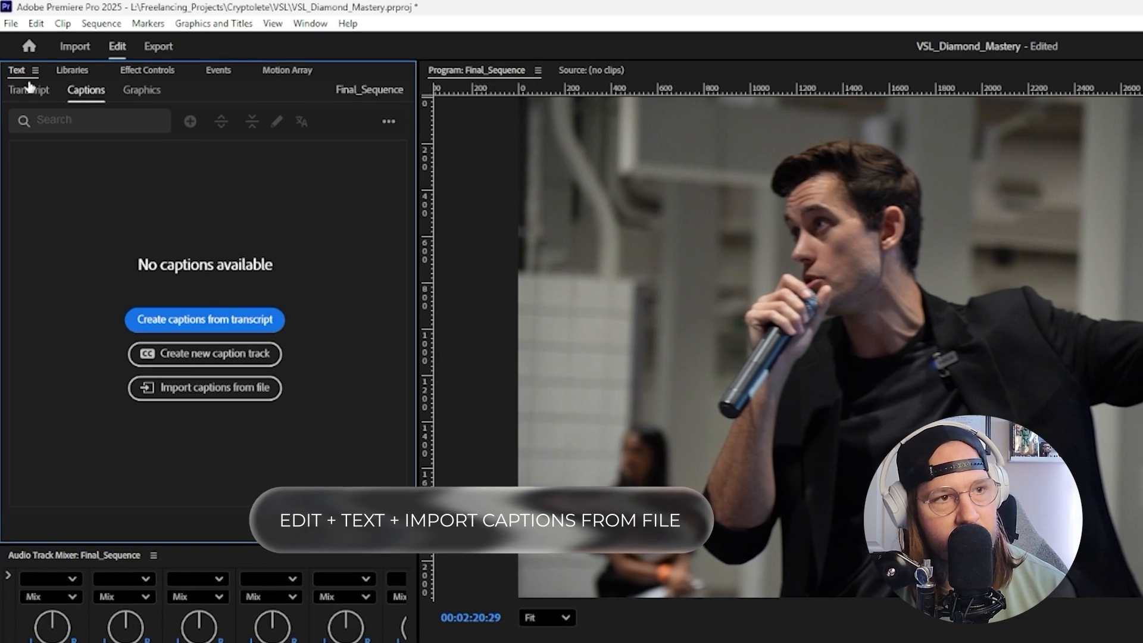
pyautogui.click(219, 393)
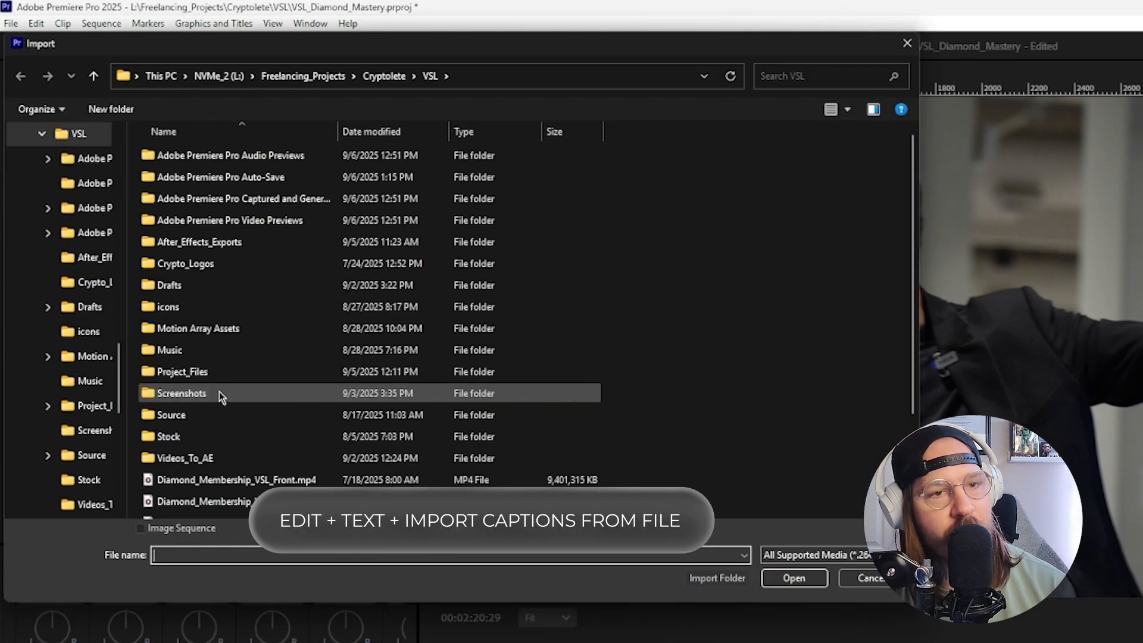
pyautogui.scroll(-2, 639, 331)
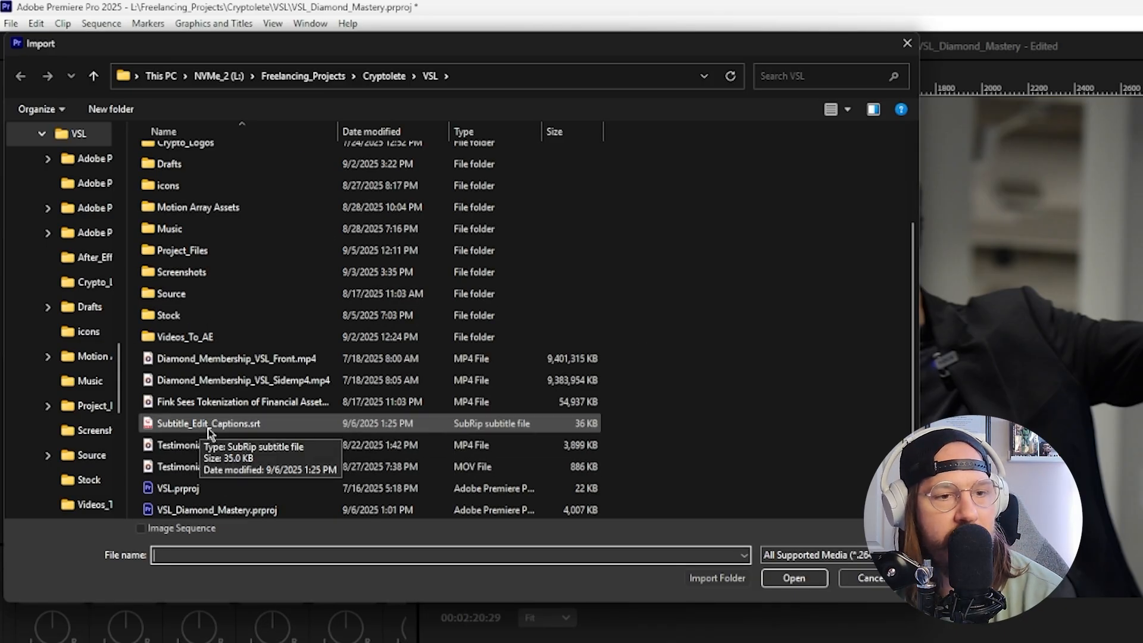
pyautogui.click(228, 428)
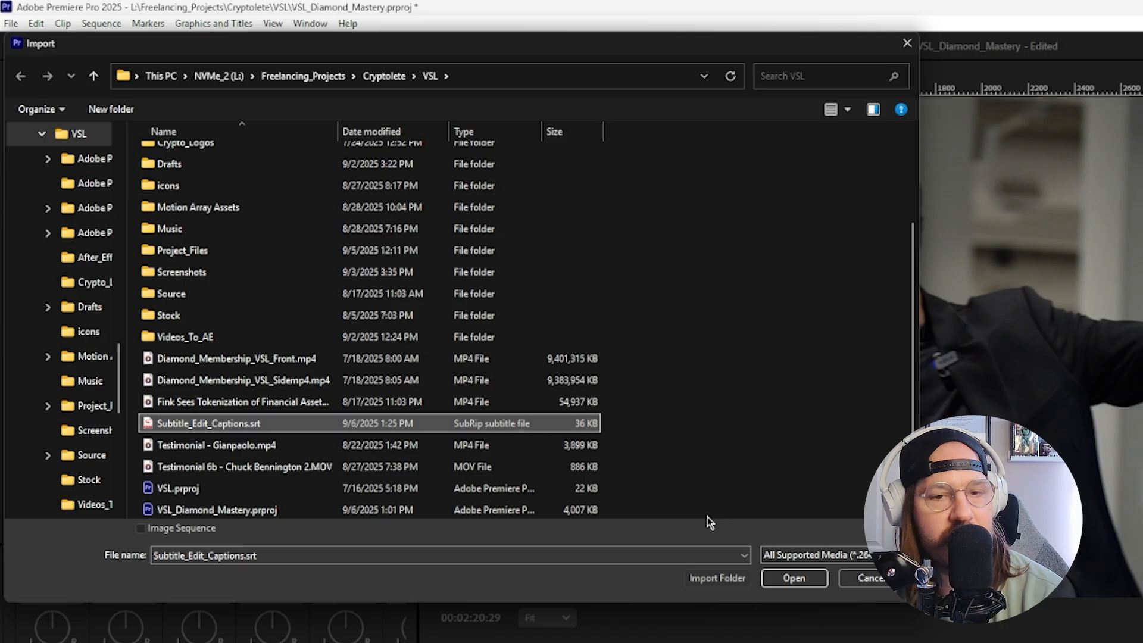
pyautogui.click(797, 578)
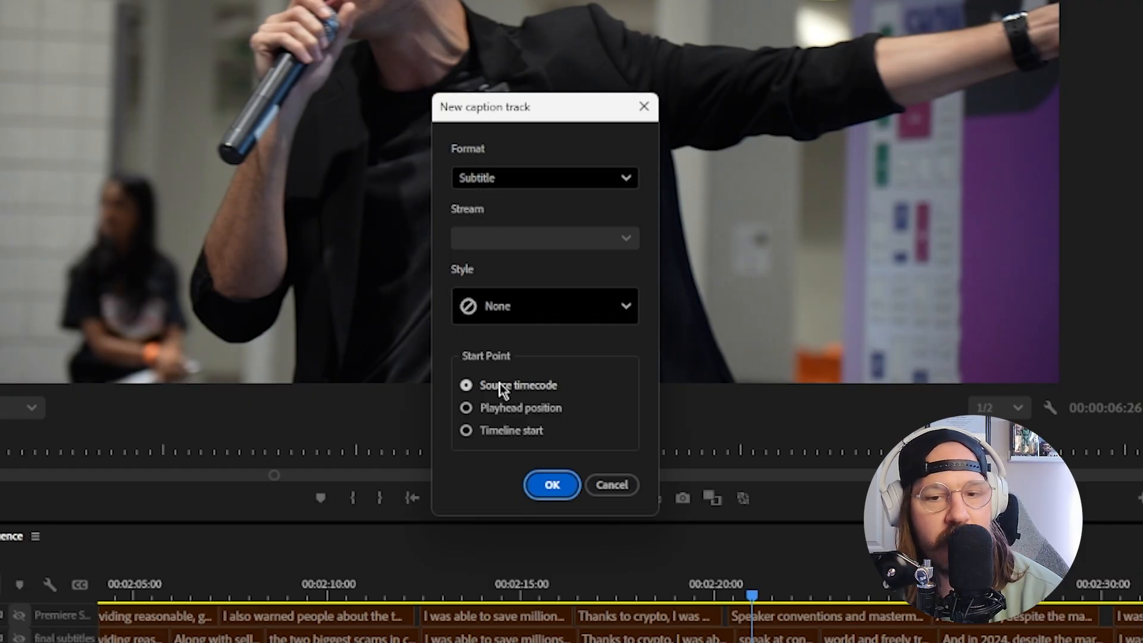
pyautogui.click(551, 485)
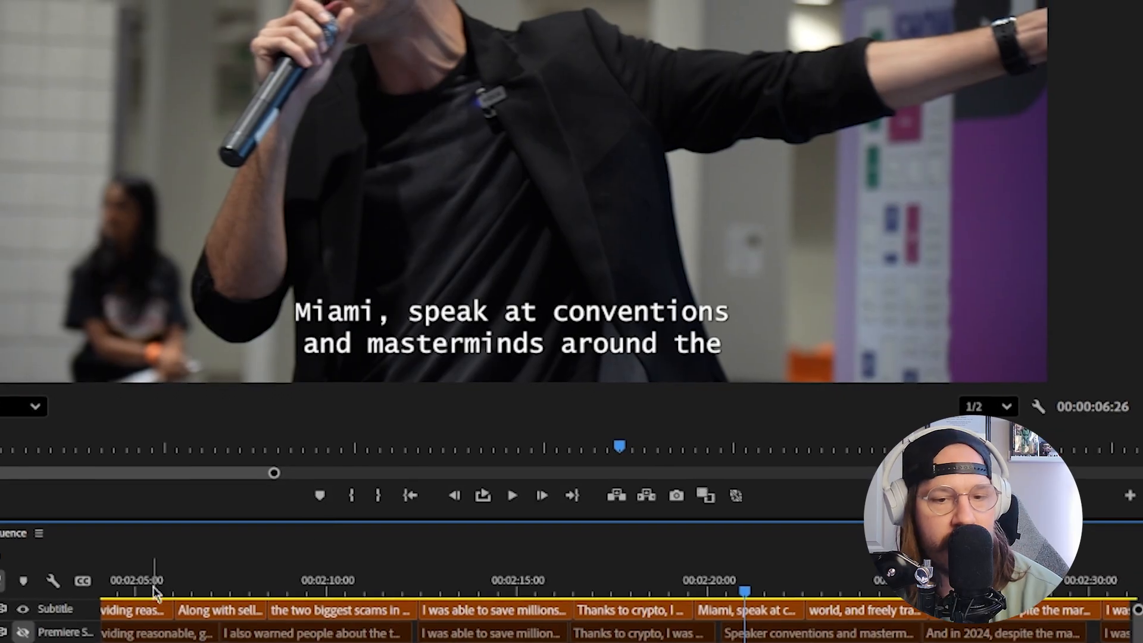
# - Apply the saved style with thin white text on a dark blue background to all captions on the imported track
pyautogui.press('\\')
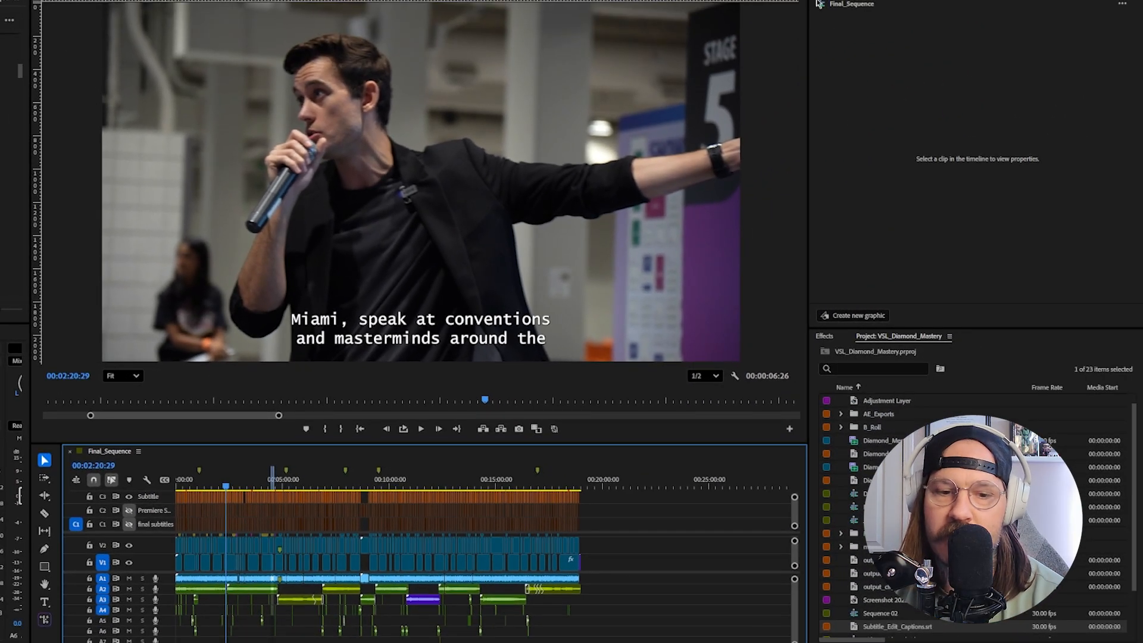
pyautogui.moveTo(612, 502); pyautogui.dragTo(127, 469)
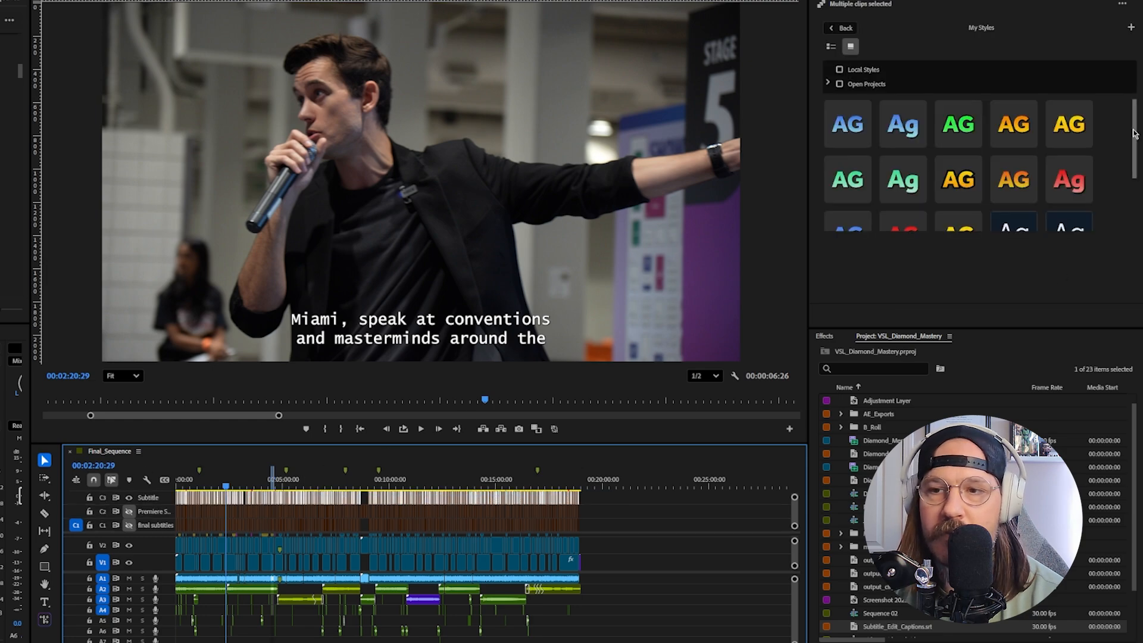
pyautogui.moveTo(1133, 161); pyautogui.dragTo(1133, 197)
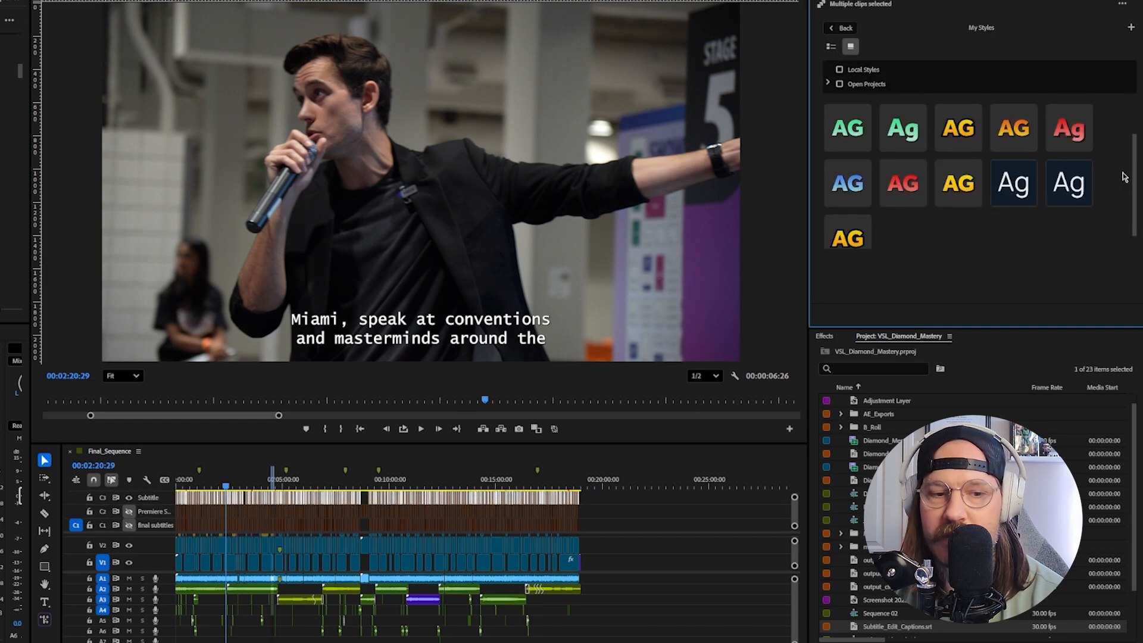
pyautogui.click(1019, 189)
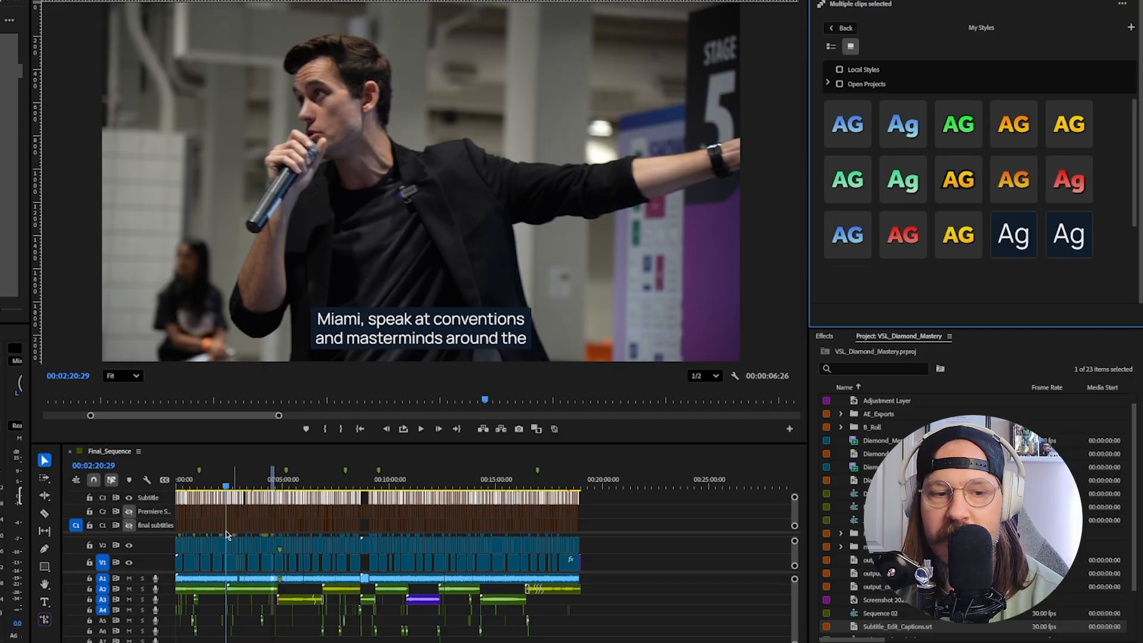
# - Rename the imported caption track to "Subtitle Edit Captions"
pyautogui.rightClick(152, 502)
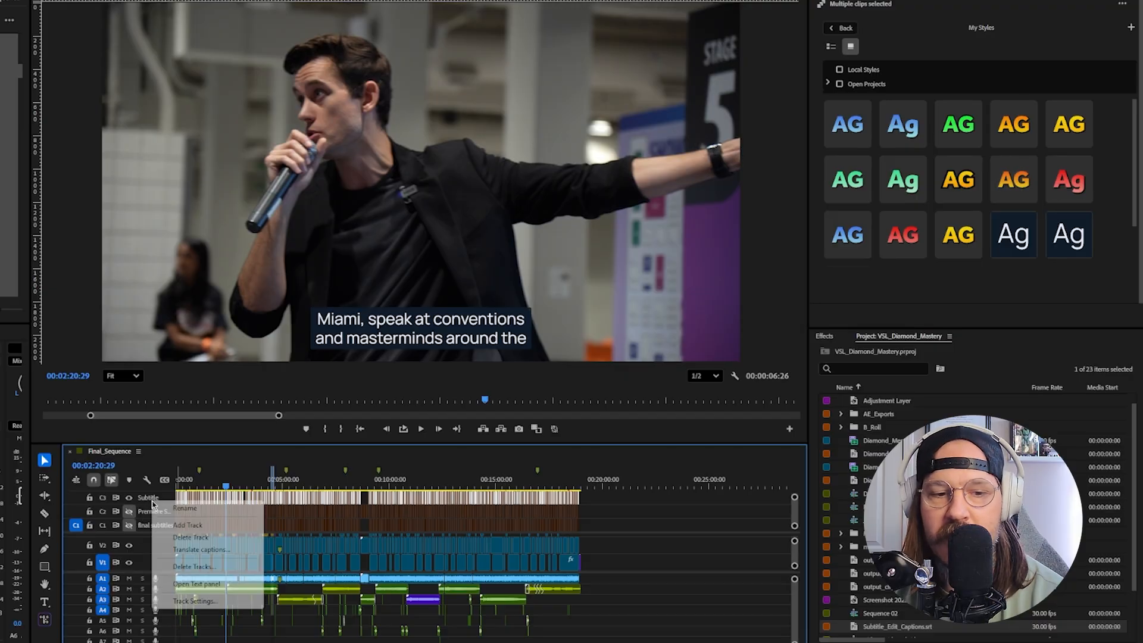
pyautogui.click(188, 508)
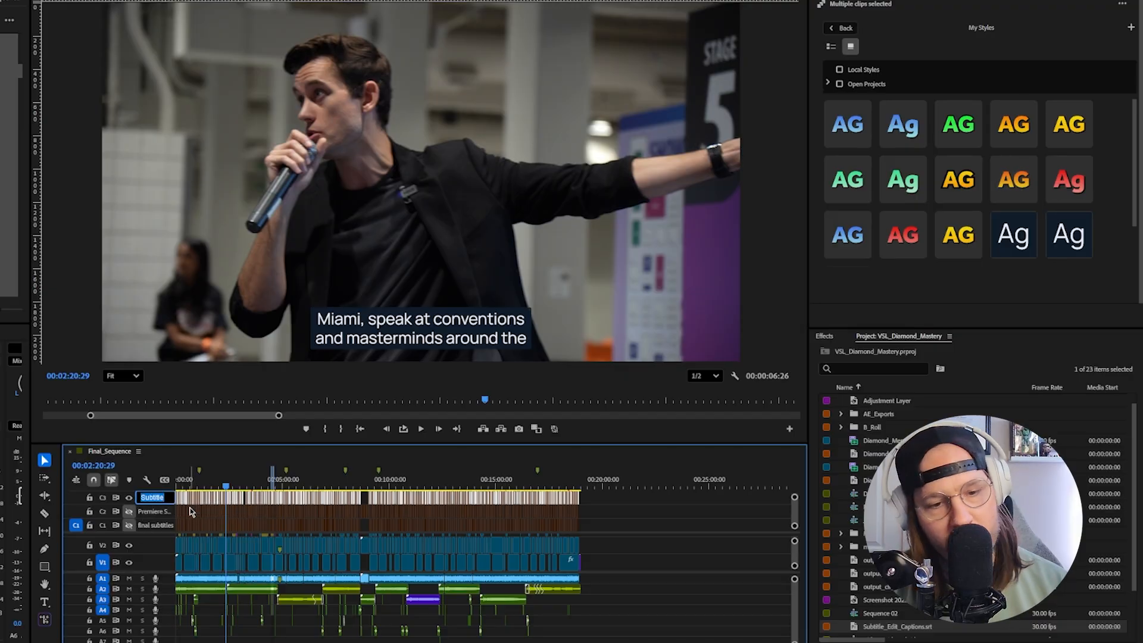
pyautogui.write('itle Edit Capti')
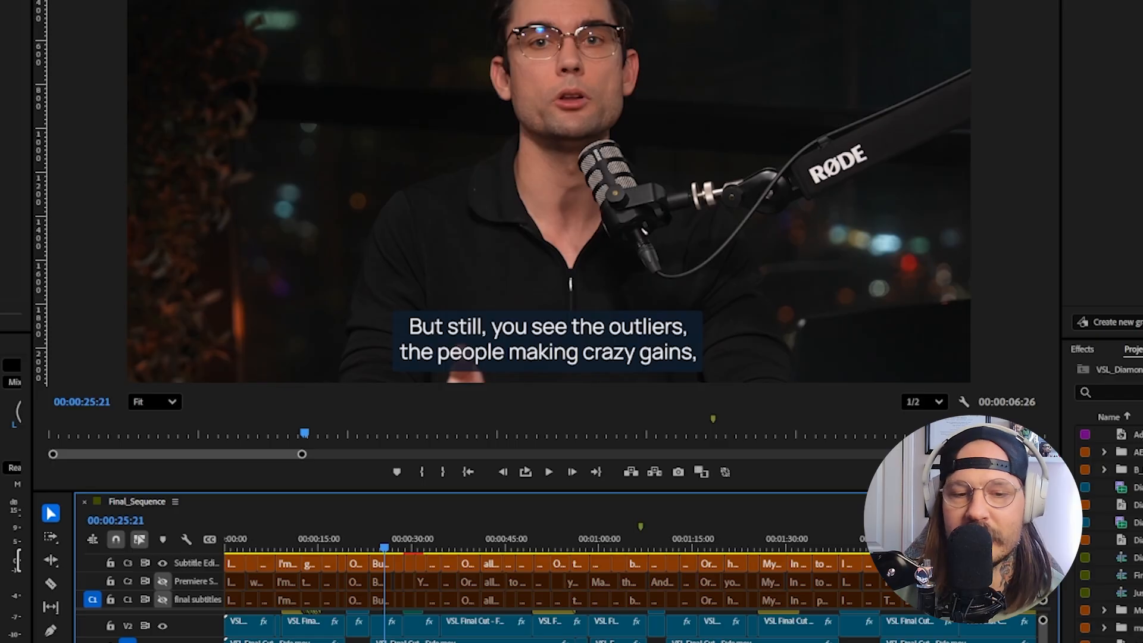
# - Check the imported captions' timing frame by frame around 00:00:27:08, where "the people making crazy gains," gives way to the next line, and play on
pyautogui.press('=')
pyautogui.press('=')
pyautogui.press('=')
pyautogui.press('=')
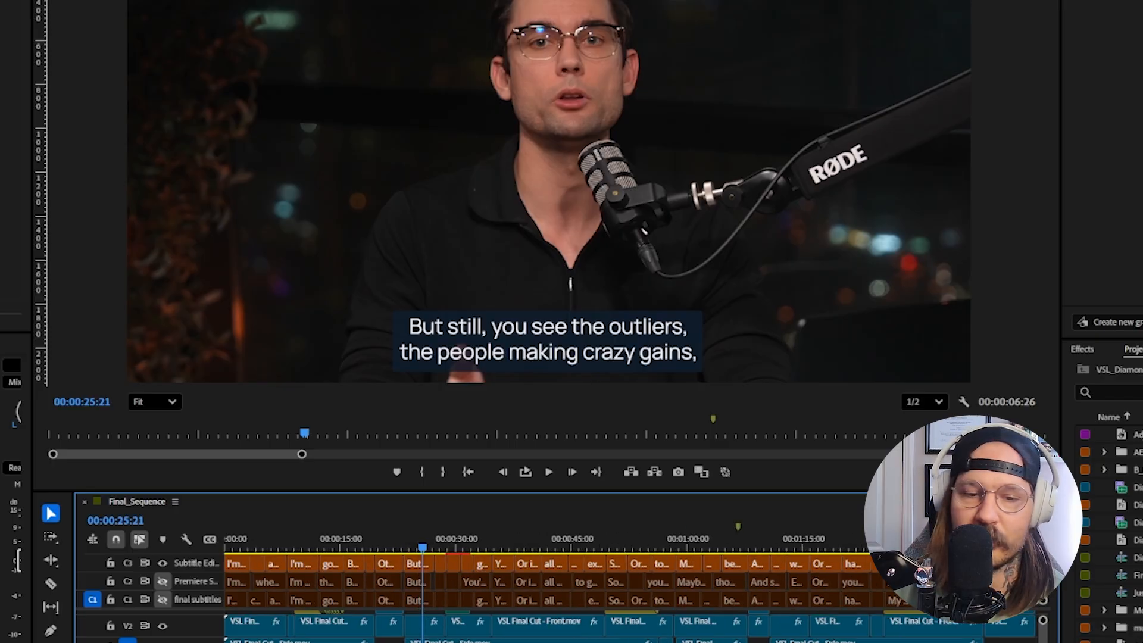
pyautogui.press('=')
pyautogui.press('=')
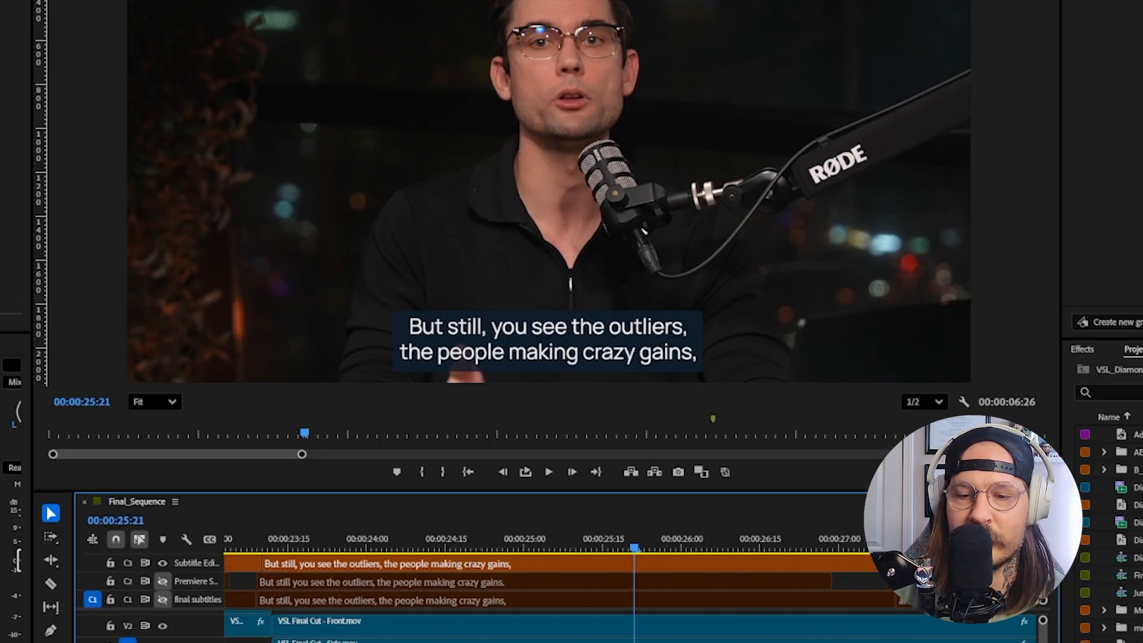
pyautogui.click(875, 545)
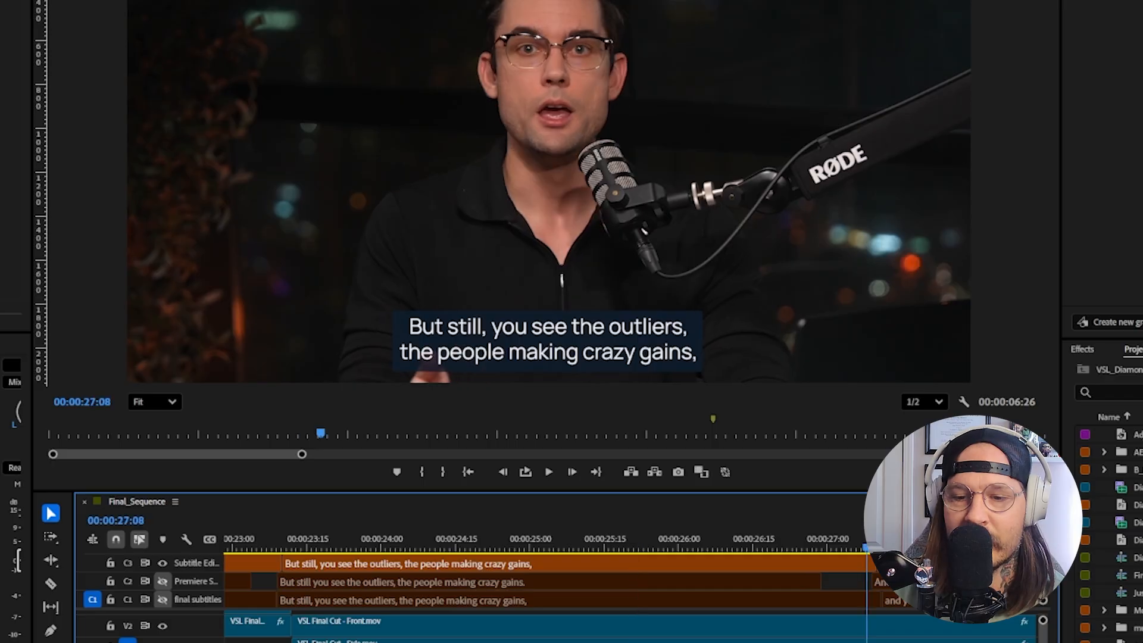
pyautogui.press('Left')
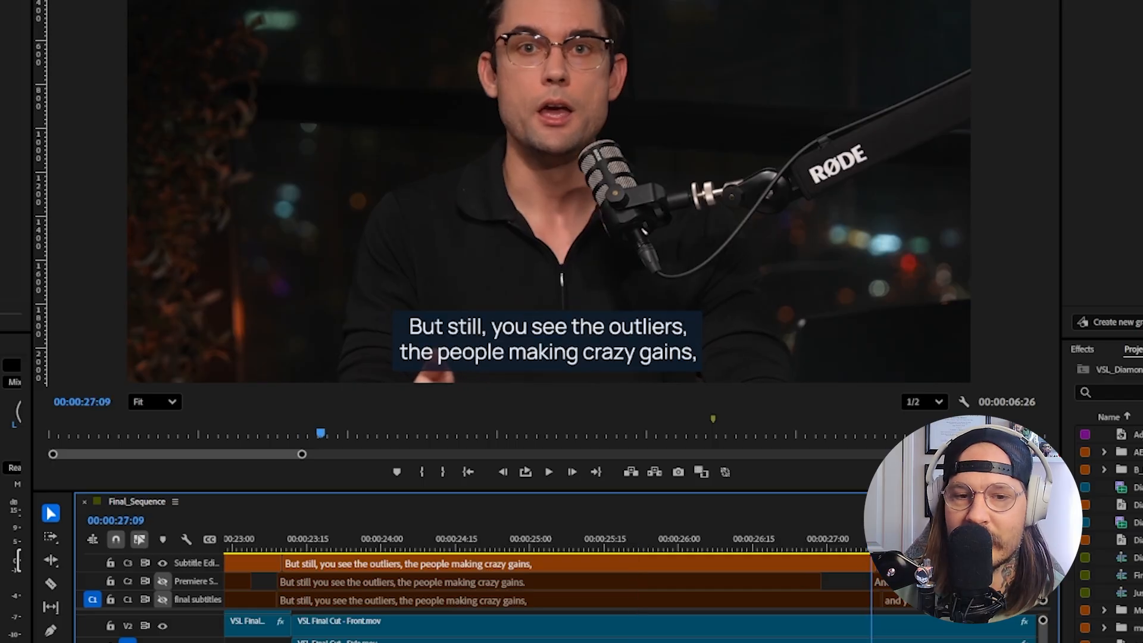
pyautogui.press('Right')
pyautogui.press('Right')
pyautogui.press('Left')
pyautogui.press('Left')
pyautogui.press('Right')
pyautogui.press('space')
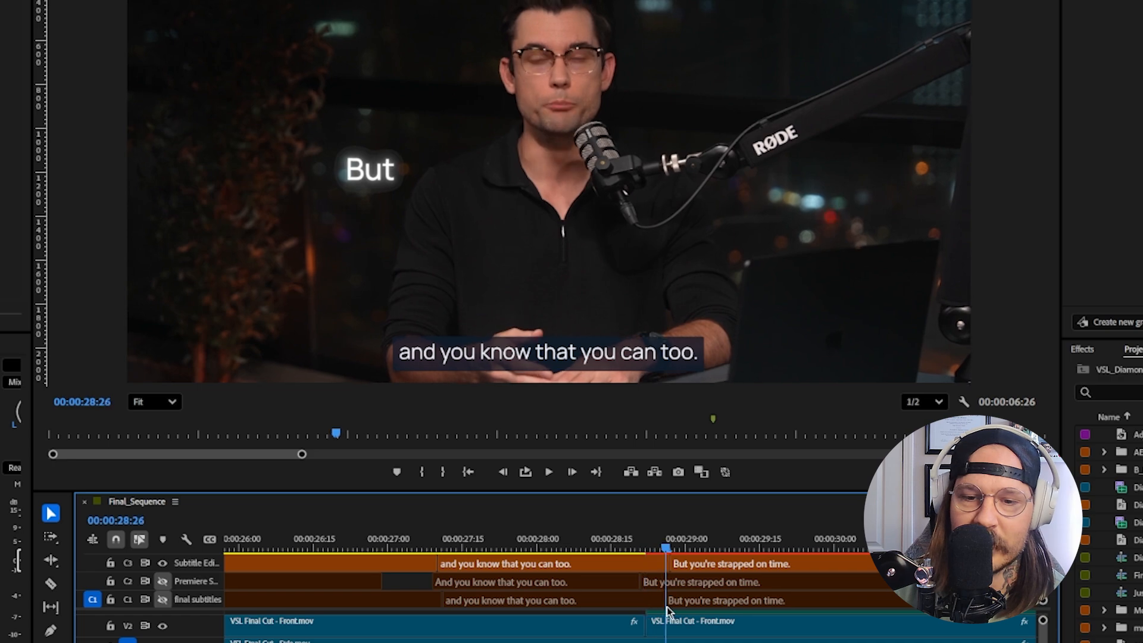
# - Show the Premiere subtitles track instead of the imported one and play from 00:00:28:21 to compare the timing of "But you're strapped on time."
pyautogui.press('Left')
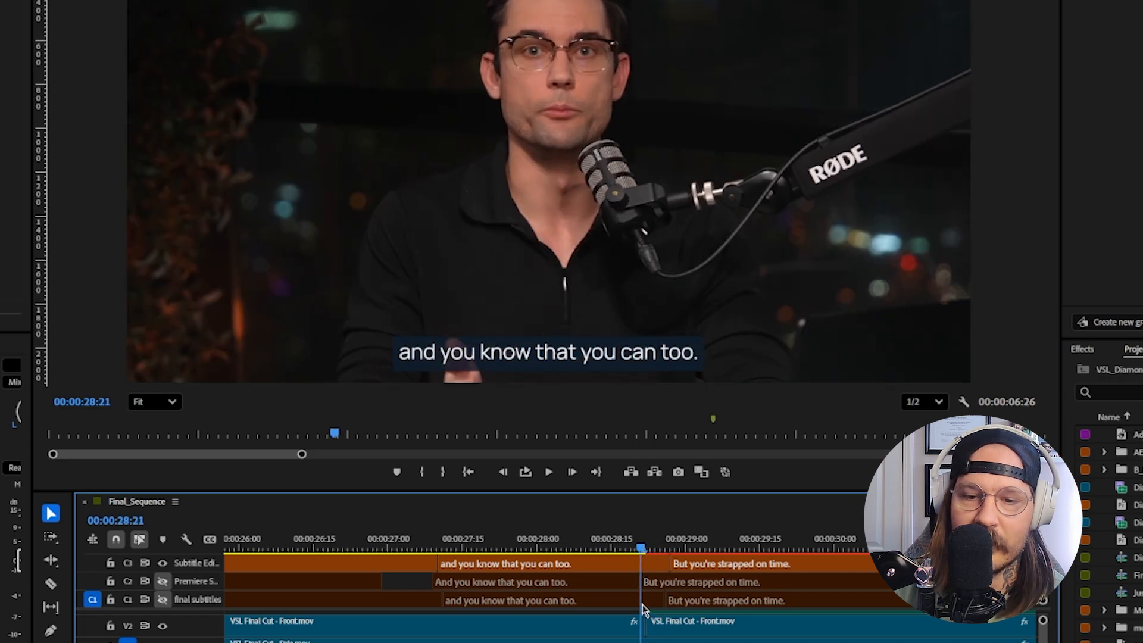
pyautogui.click(162, 581)
pyautogui.press('space')
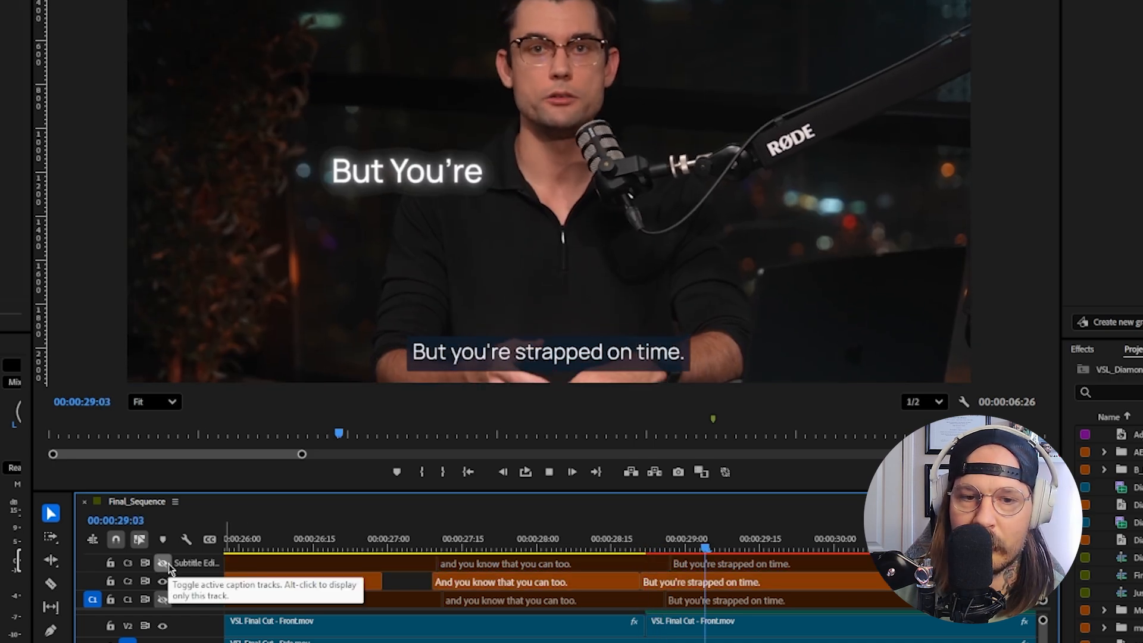
# - Compare where "But you're strapped on time." starts on the Premiere track at 00:00:28:21 with the Subtitle Edit captions, played from 00:00:28:27
pyautogui.click(643, 543)
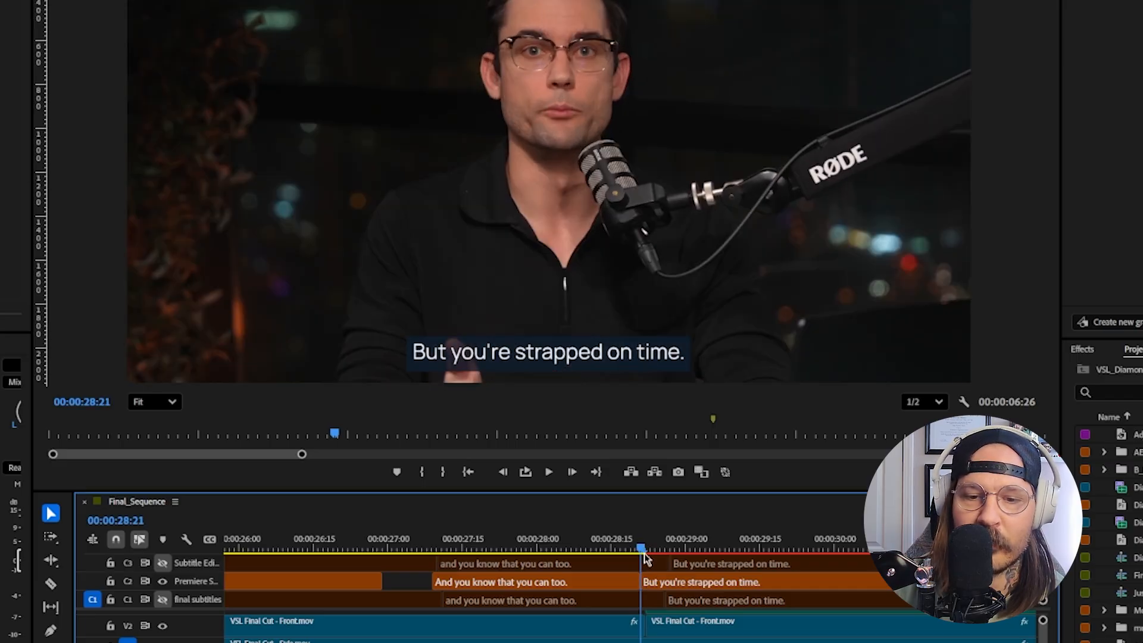
pyautogui.moveTo(642, 555); pyautogui.dragTo(647, 562)
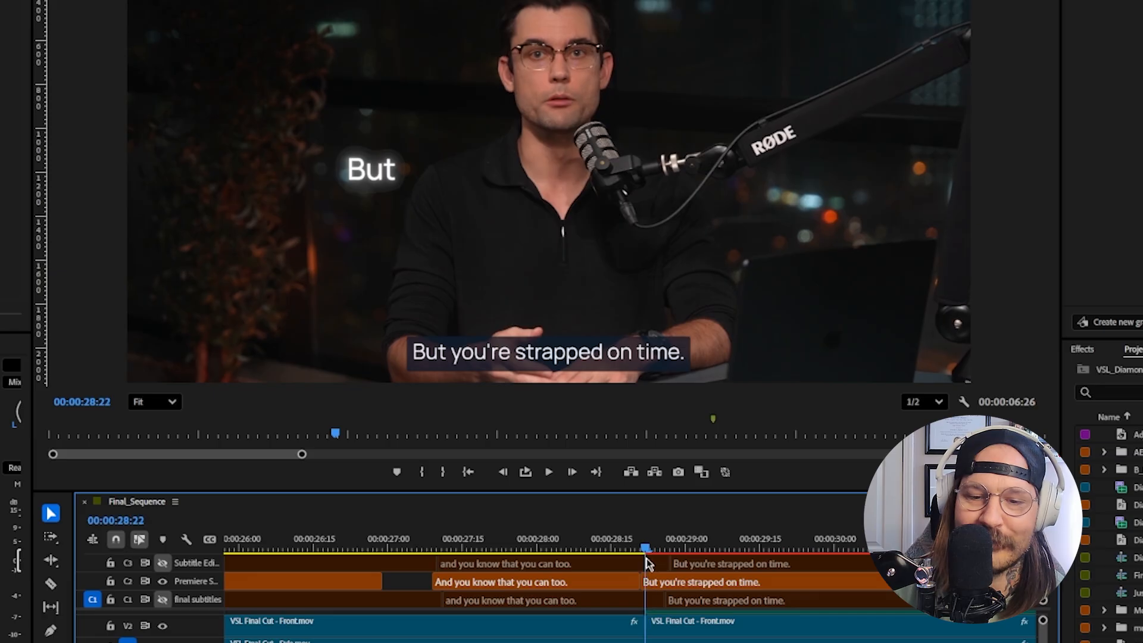
pyautogui.click(162, 563)
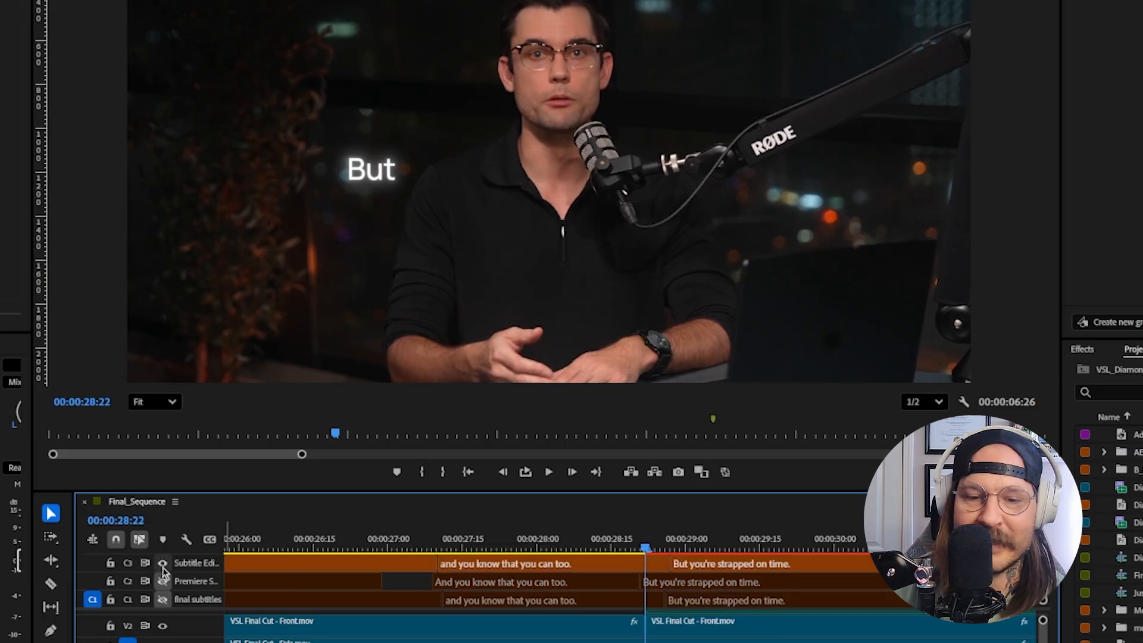
pyautogui.click(673, 546)
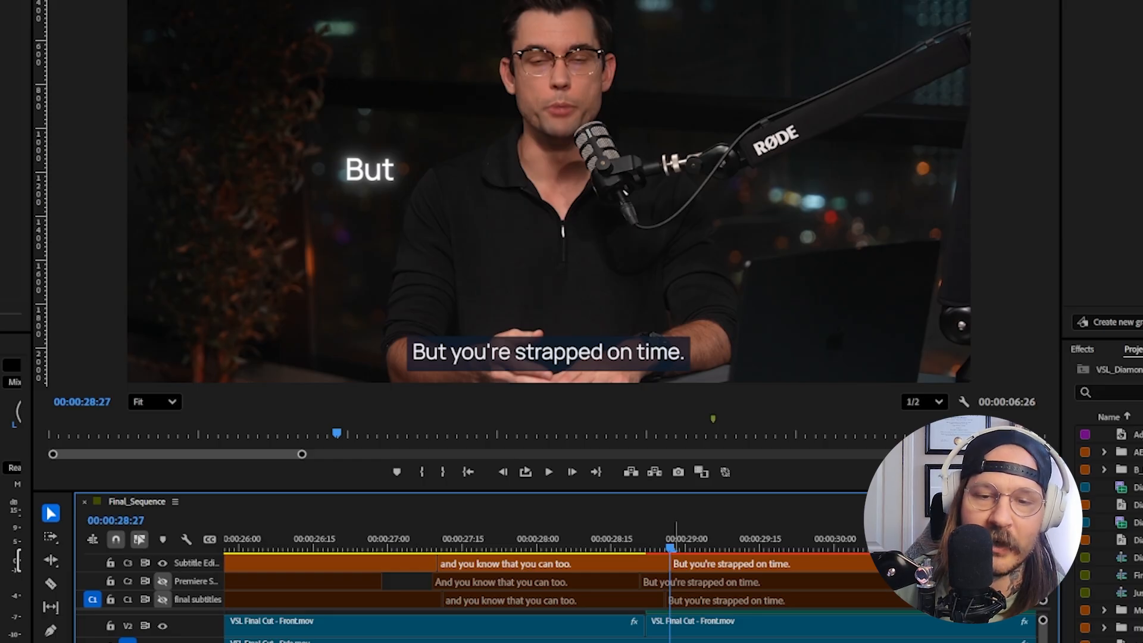
pyautogui.press('space')
pyautogui.press('space')
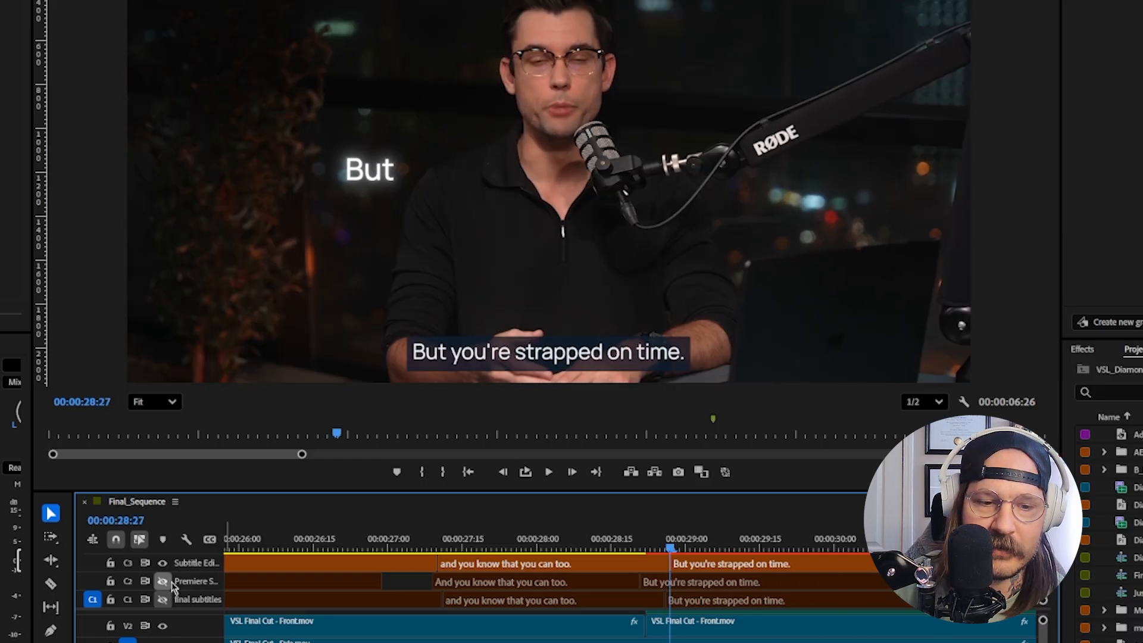
# - Show only the Premiere subtitles track, play "But you're strapped on time." again and return to 00:00:28:21
pyautogui.click(162, 581)
pyautogui.click(162, 563)
pyautogui.press('space')
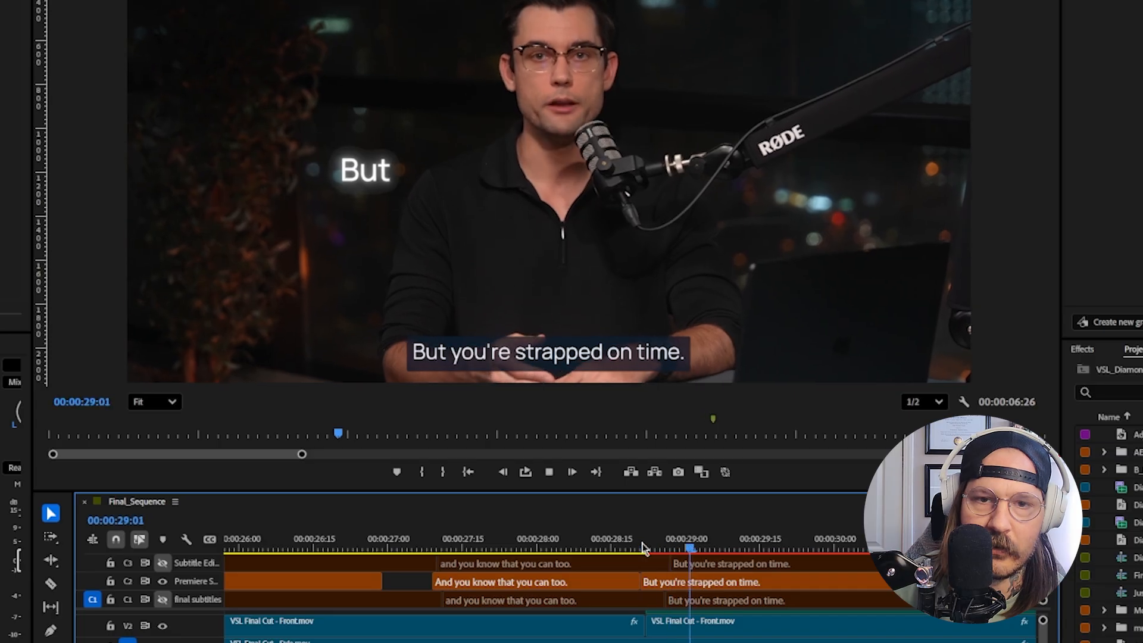
pyautogui.click(641, 548)
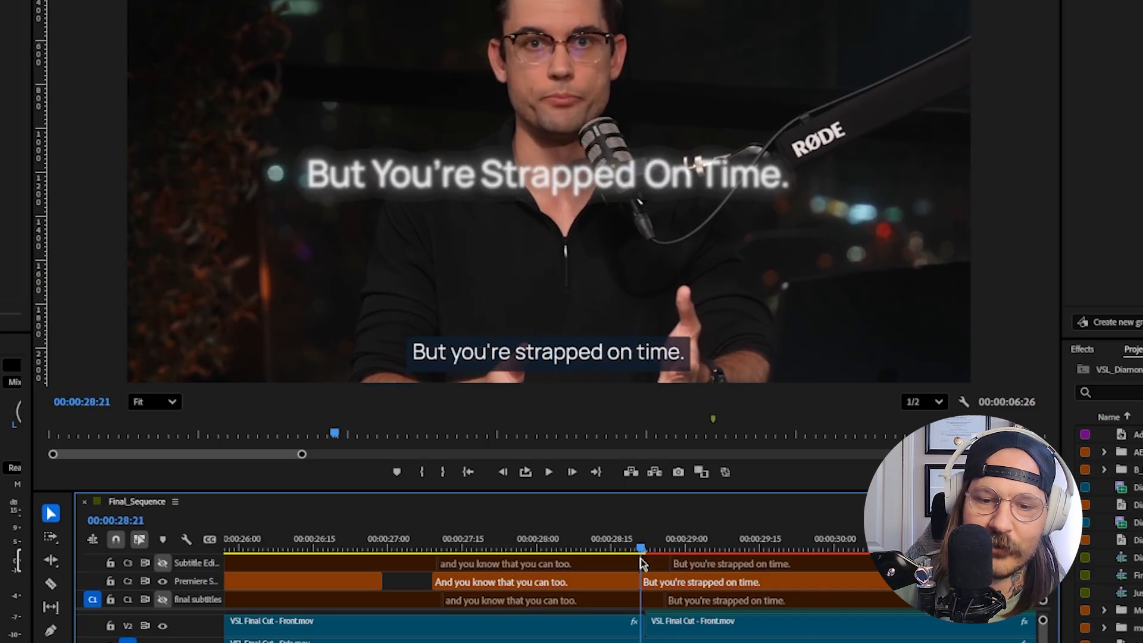
# - Play the Premiere subtitles from 00:00:30:18 and check the start of "You're building your future" up to 00:00:34:25
pyautogui.moveTo(640, 559); pyautogui.dragTo(923, 558)
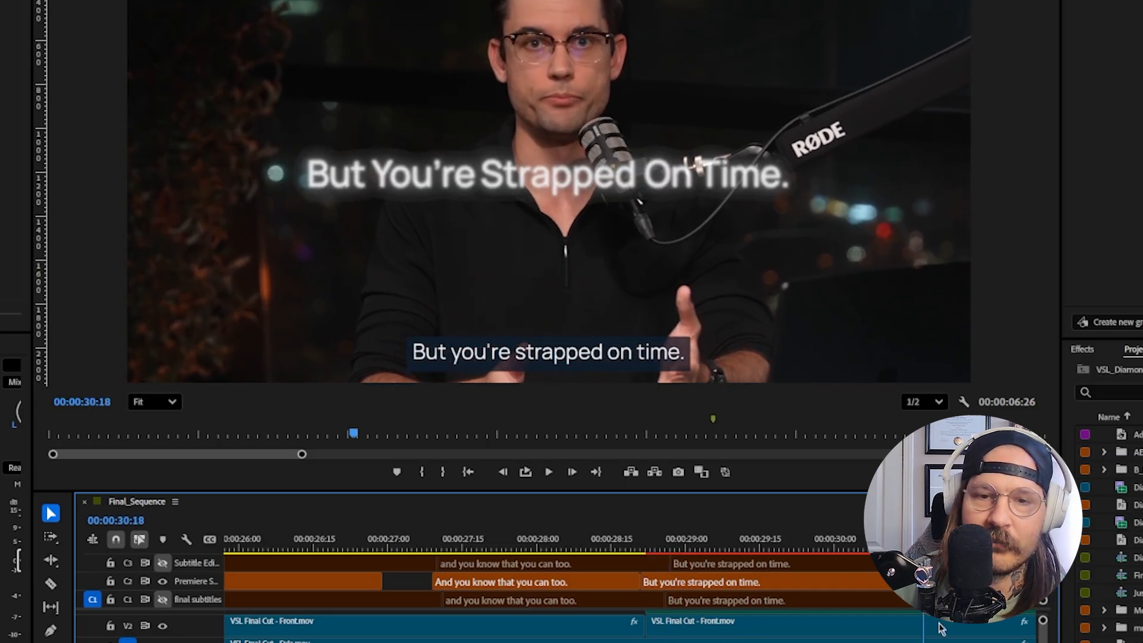
pyautogui.press('space')
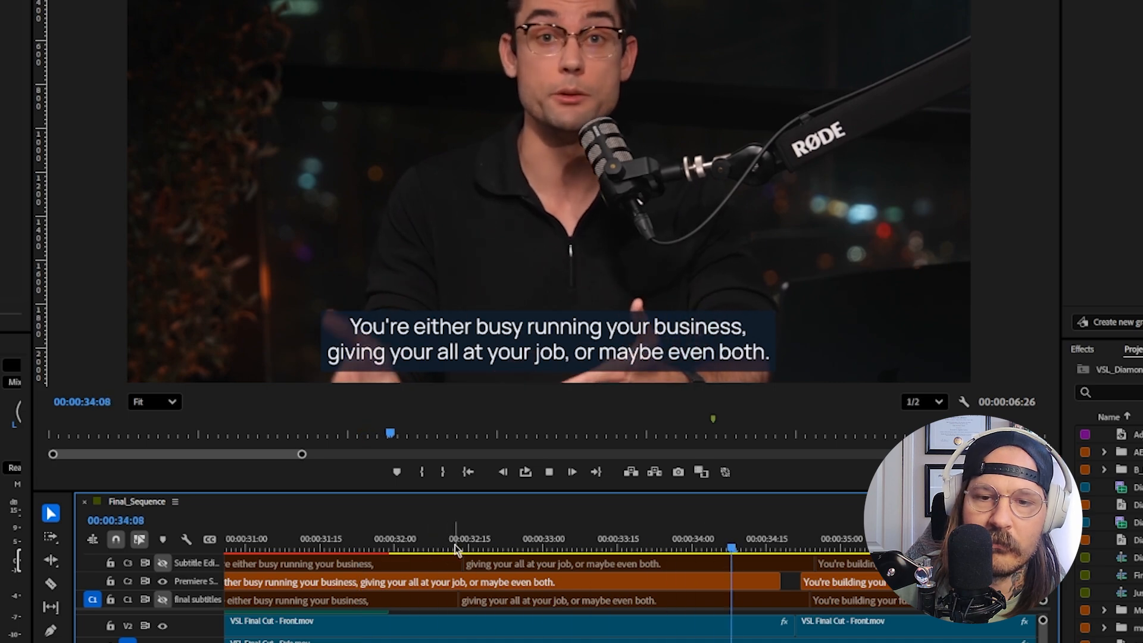
pyautogui.press('space')
pyautogui.moveTo(807, 555); pyautogui.dragTo(816, 550)
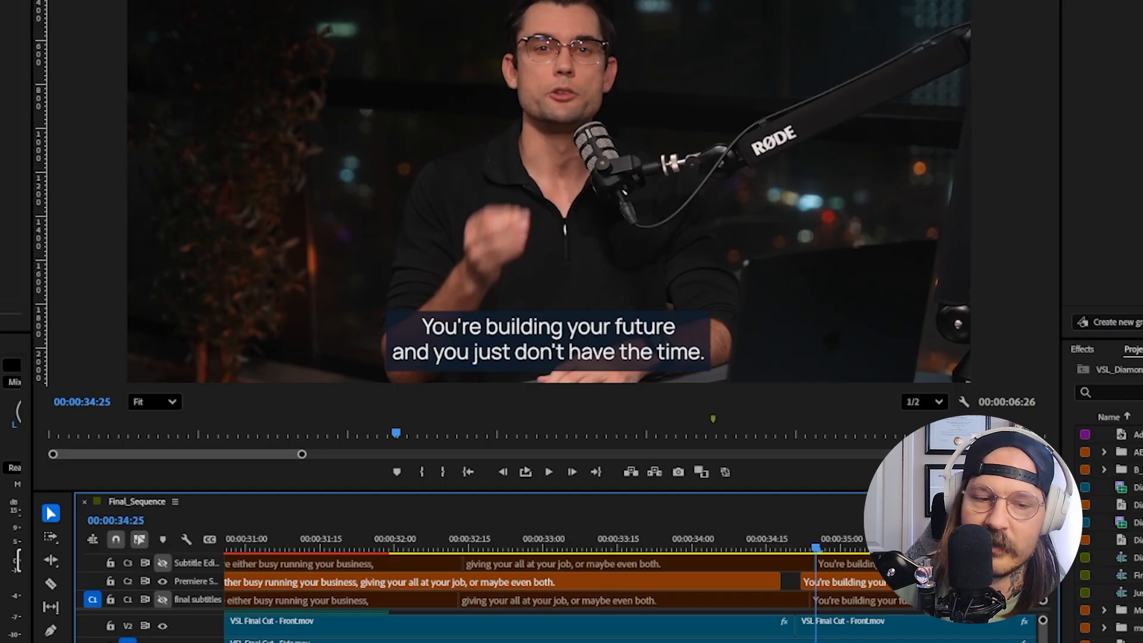
# - Show only the Subtitle Edit captions track and examine its caption lengths against the Premiere track over a longer stretch of the timeline
pyautogui.click(161, 581)
pyautogui.click(162, 563)
pyautogui.press('-')
pyautogui.press('-')
pyautogui.press('-')
pyautogui.press('-')
pyautogui.press('-')
pyautogui.press('-')
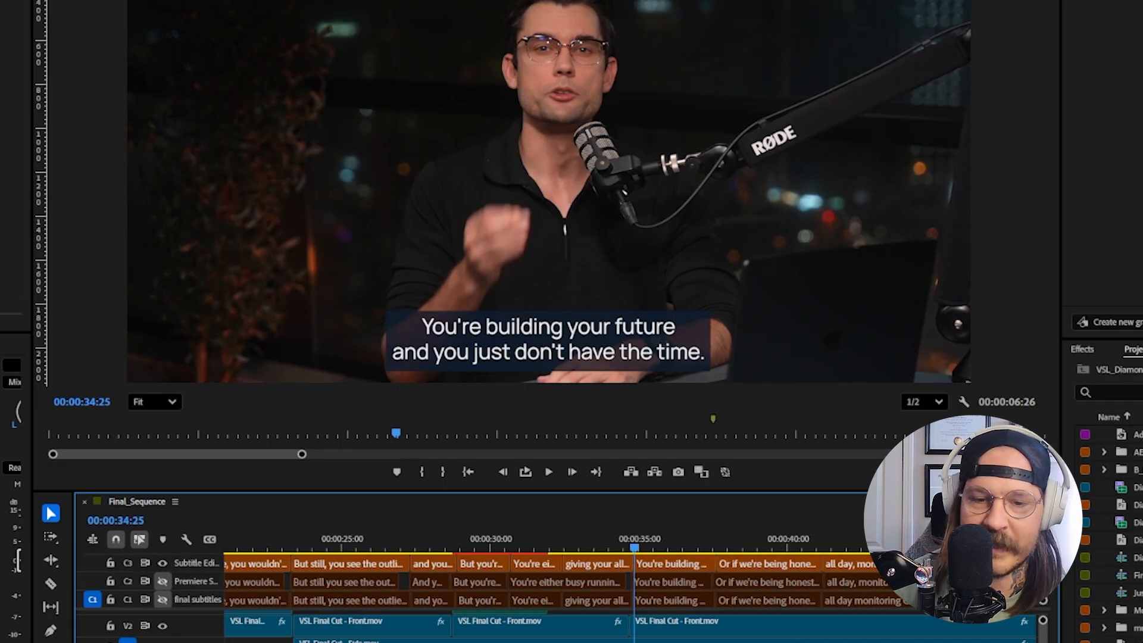
pyautogui.press('=')
pyautogui.press('=')
pyautogui.press('=')
pyautogui.press('=')
pyautogui.press('=')
pyautogui.press('-')
pyautogui.press('-')
pyautogui.press('-')
pyautogui.press('-')
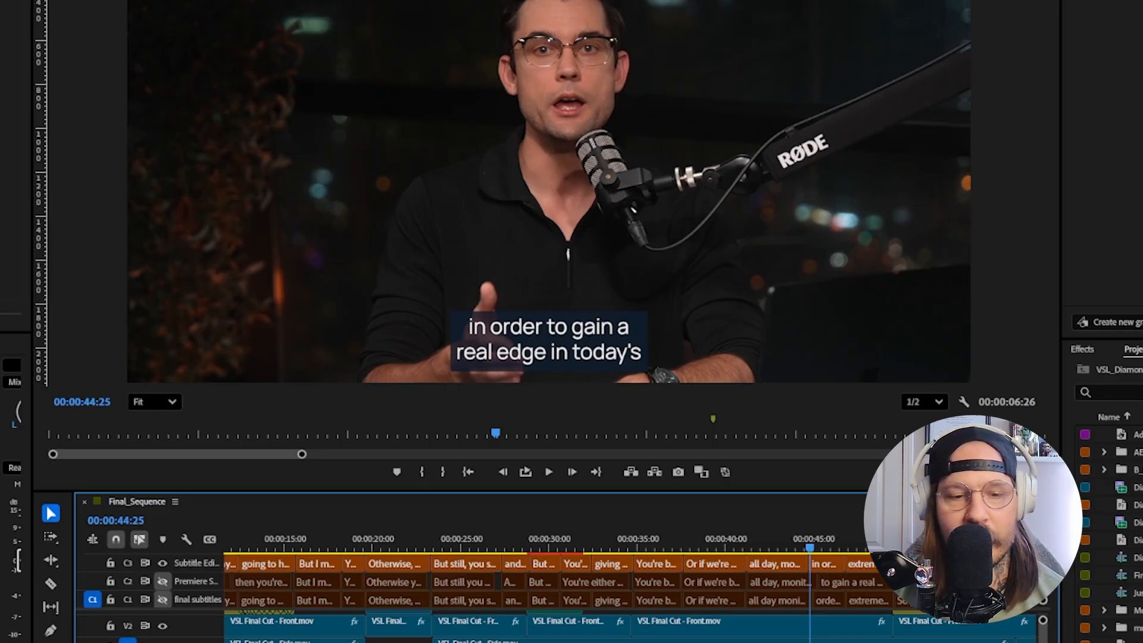
# - Play the Premiere subtitles from just before 00:04:39:13 through 00:04:42:08 to check how the spoken dollar amounts are captioned
pyautogui.scroll(-10, 541, 589)
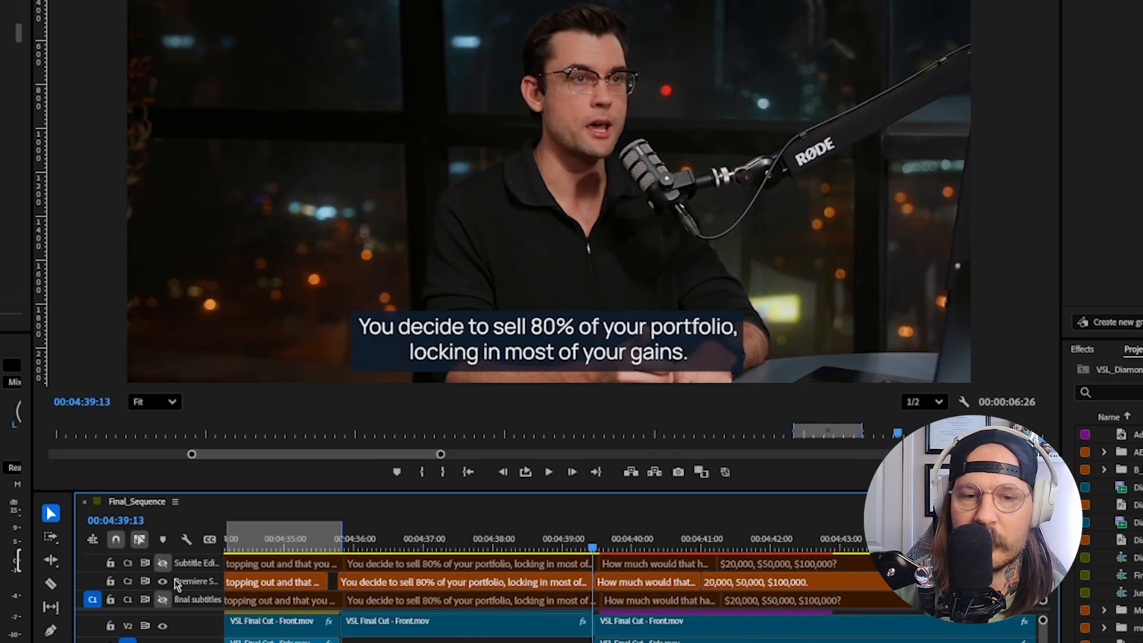
pyautogui.click(568, 546)
pyautogui.press('space')
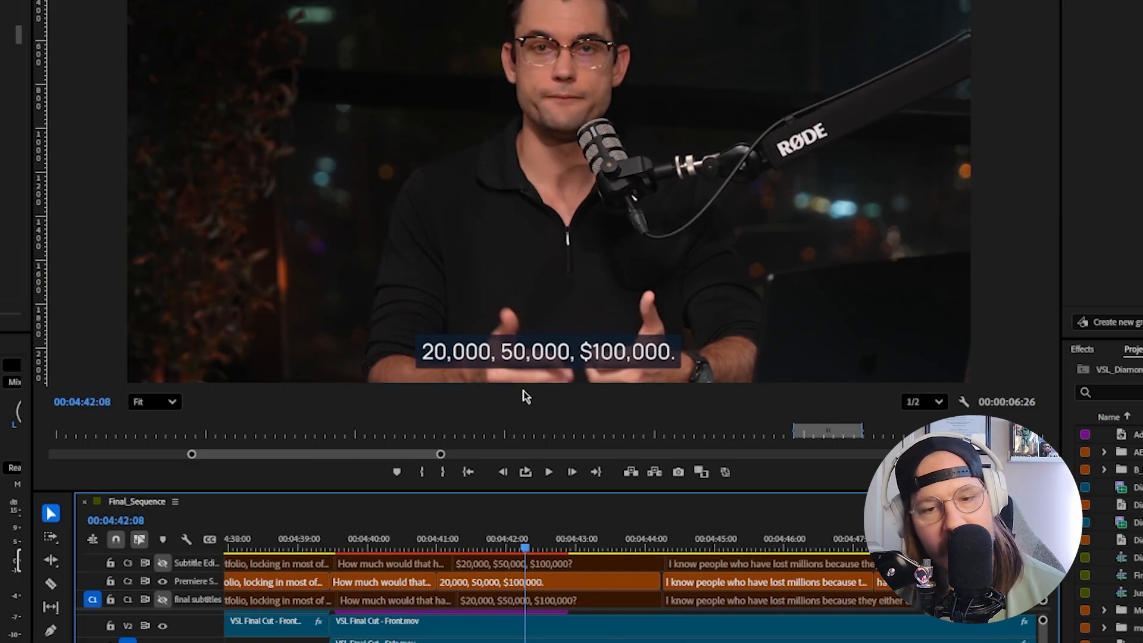
# - Show only the Subtitle Edit captions track, inspect "$20,000, $50,000, $100,000?", and review the preceding captions at 00:04:39:13 and 00:04:41:02
pyautogui.click(456, 563)
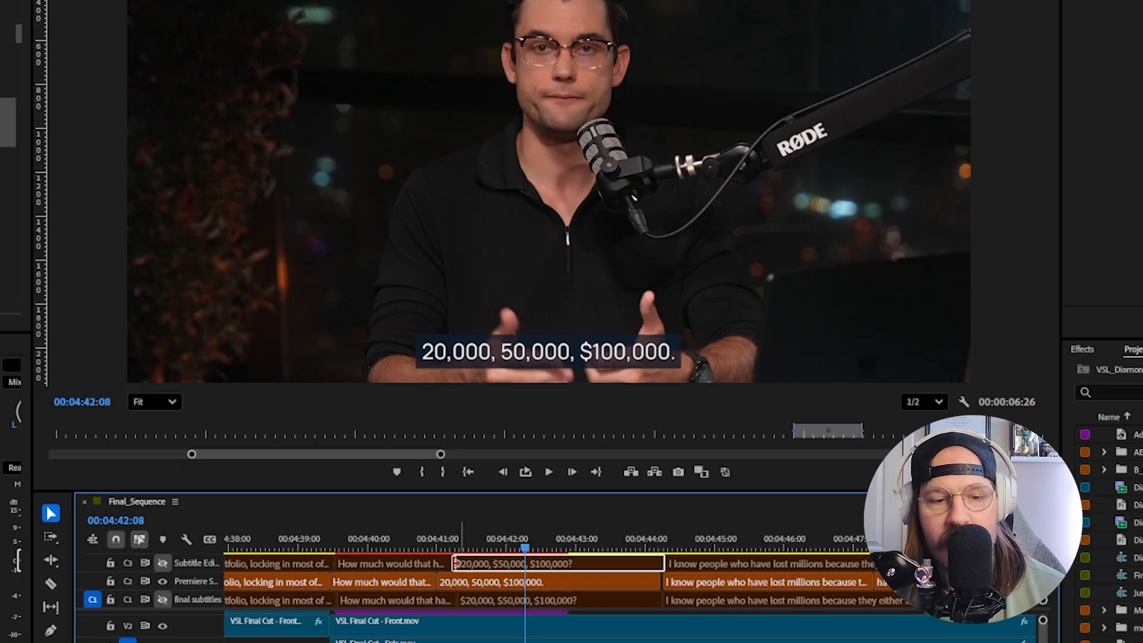
pyautogui.click(162, 563)
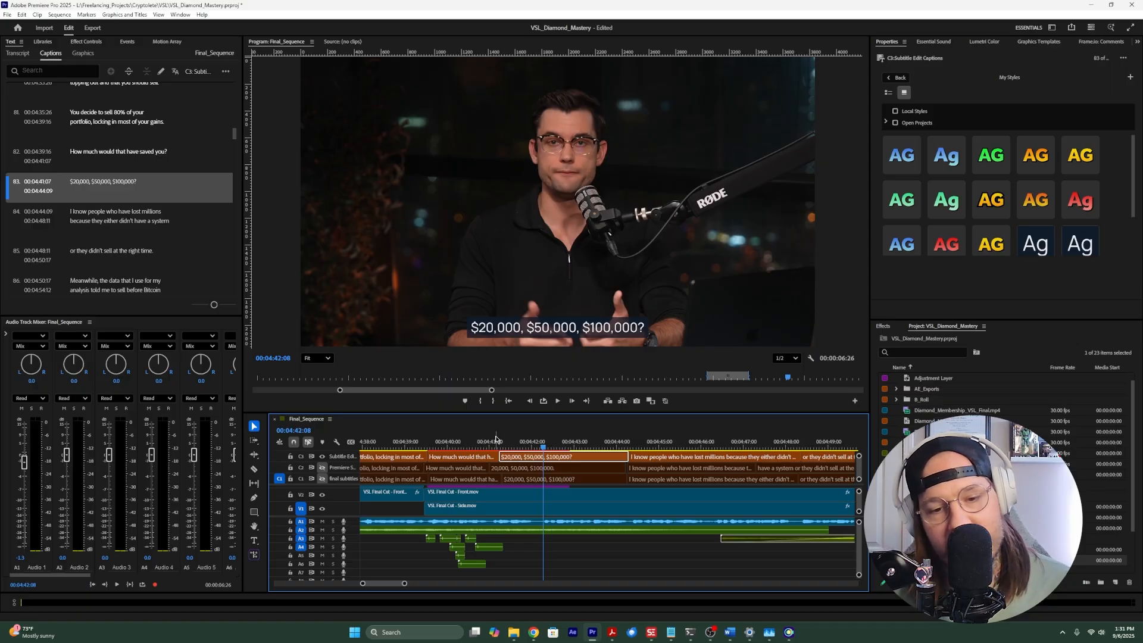
pyautogui.click(423, 444)
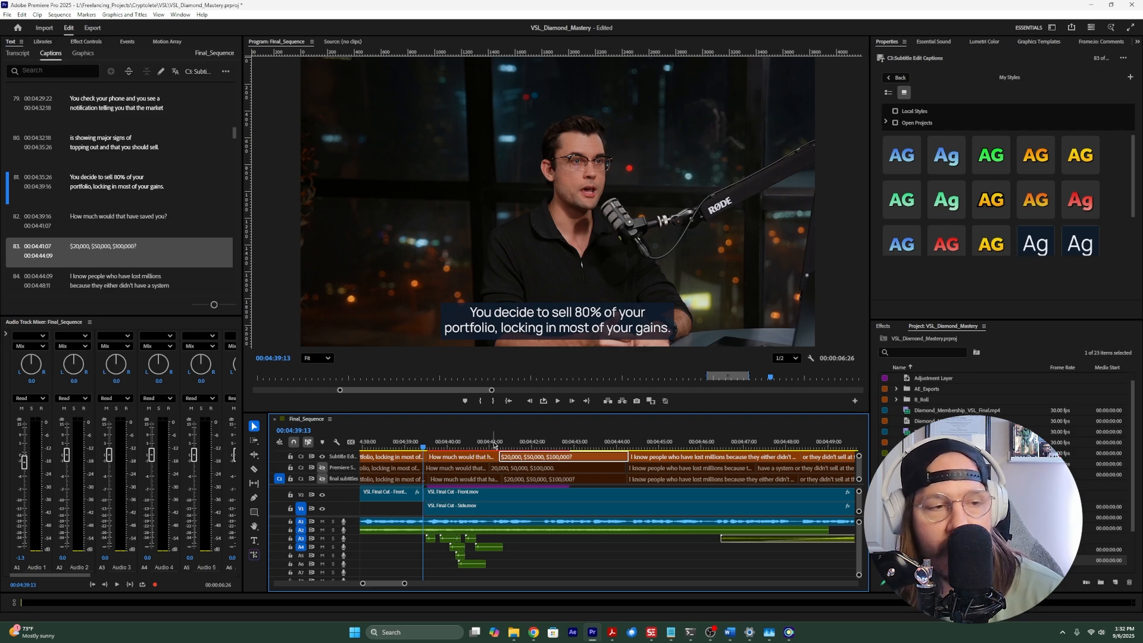
pyautogui.click(494, 444)
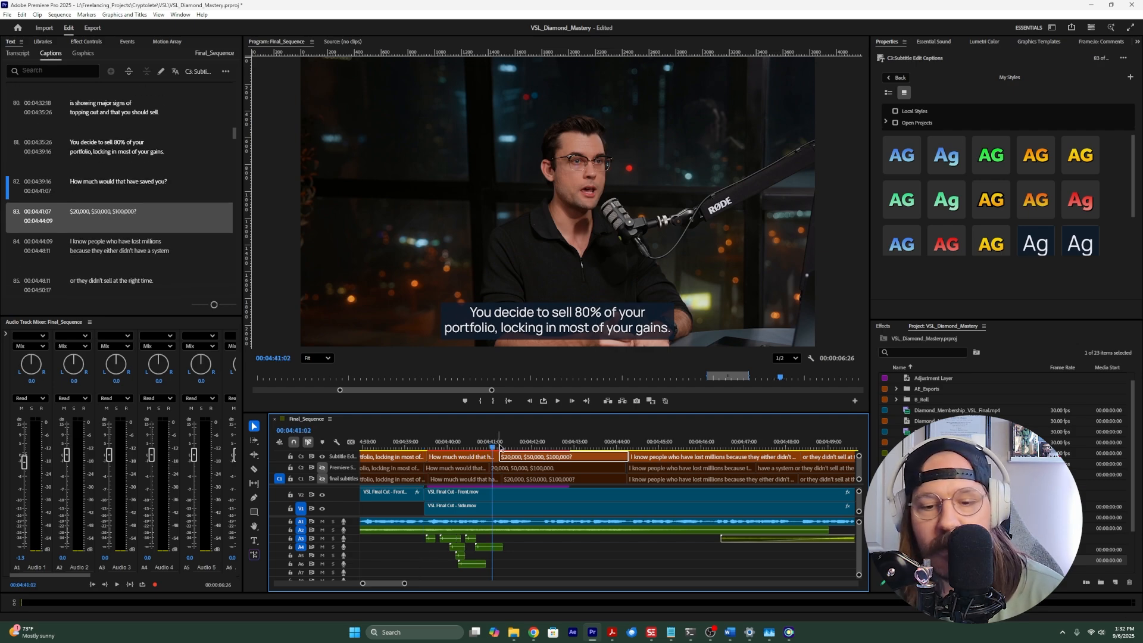
# - Look over the caption list in Subtitle Edit and return to Premiere Pro
pyautogui.click(650, 635)
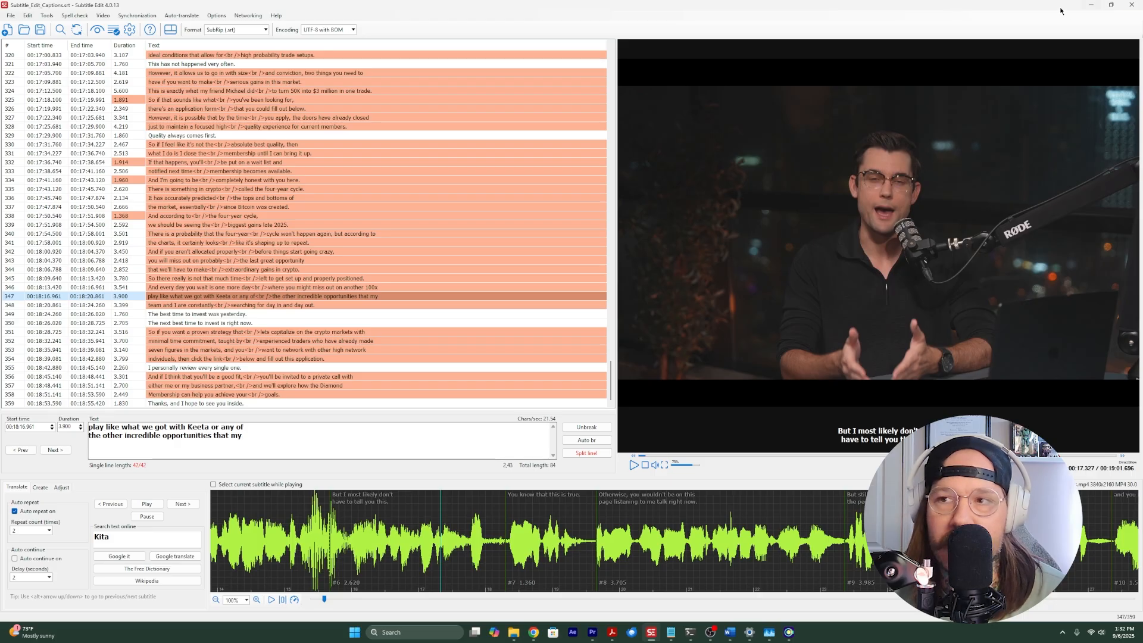
pyautogui.click(1089, 5)
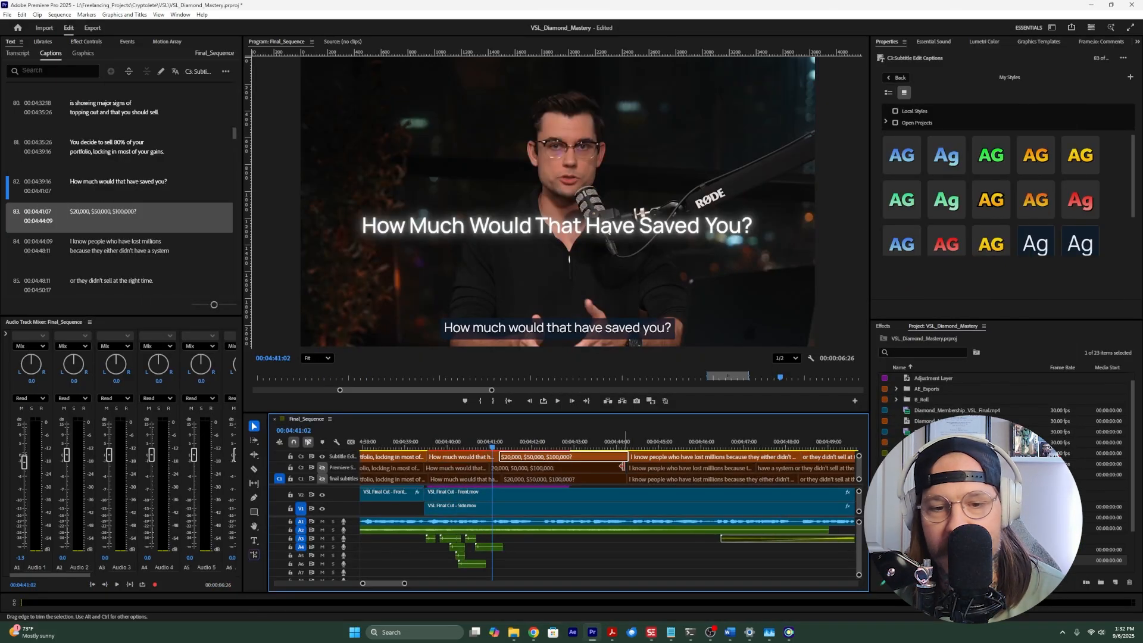